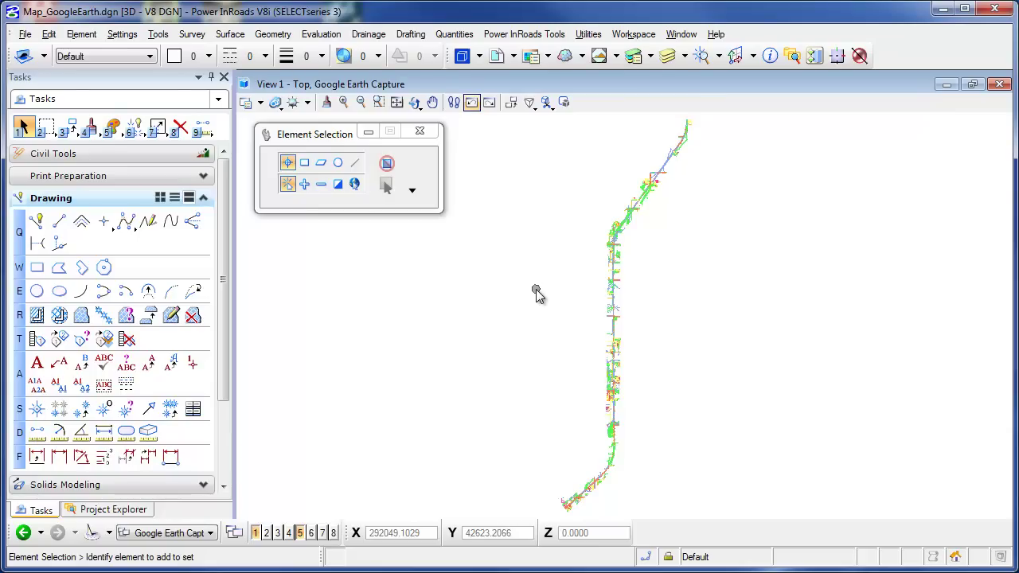
# Float the Geographic toolbox clear of the corridor and start Select Geographic Coordinate System.
pyautogui.scroll(5, 611, 232)
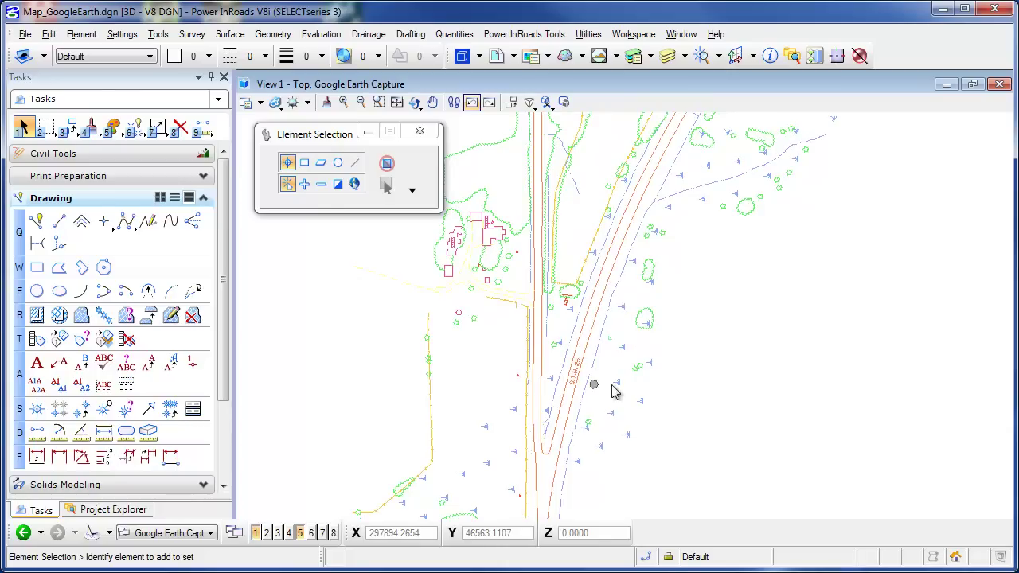
pyautogui.scroll(-1, 625, 388)
pyautogui.scroll(-1, 632, 385)
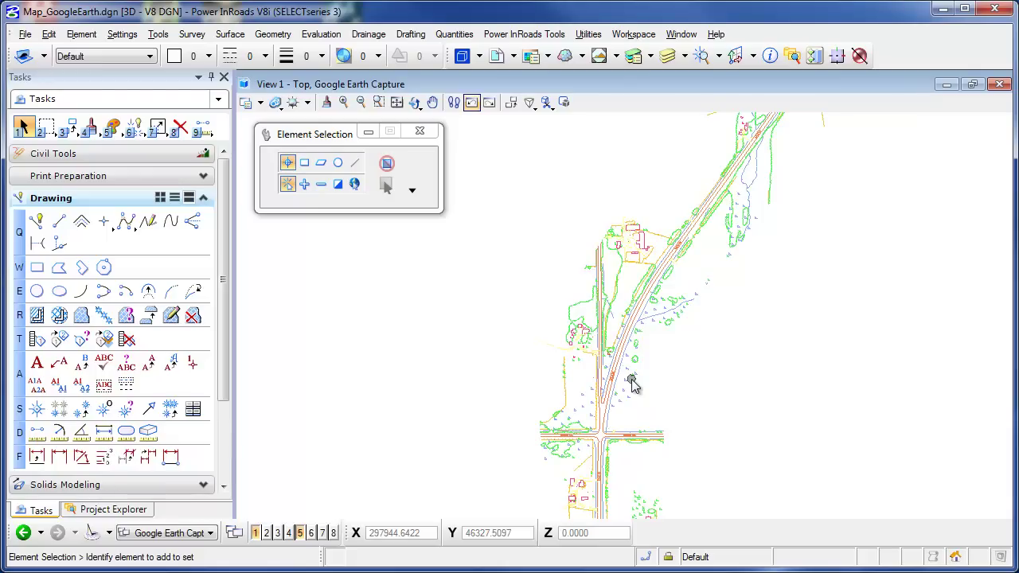
pyautogui.scroll(-5, 539, 338)
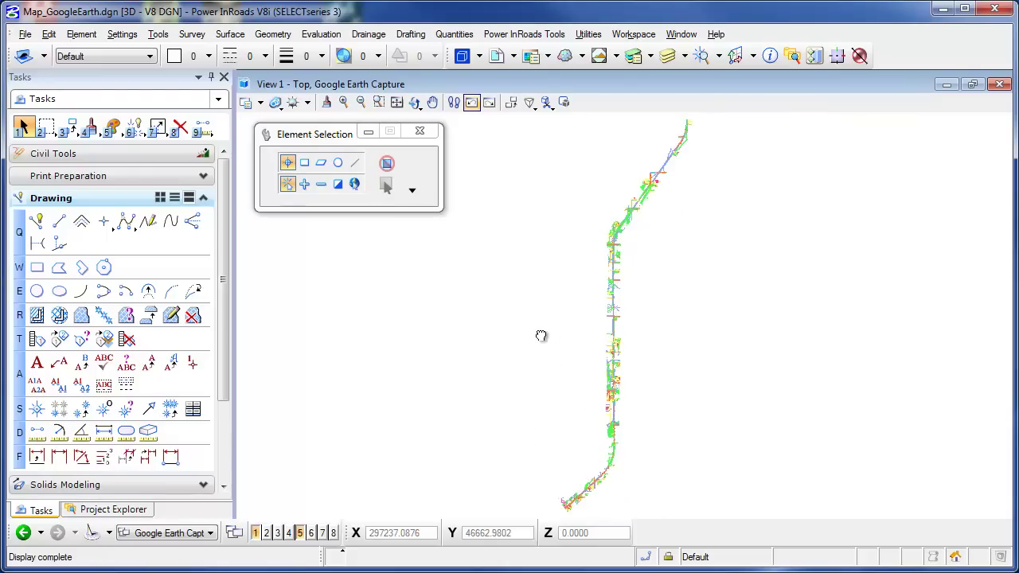
pyautogui.moveTo(613, 364)
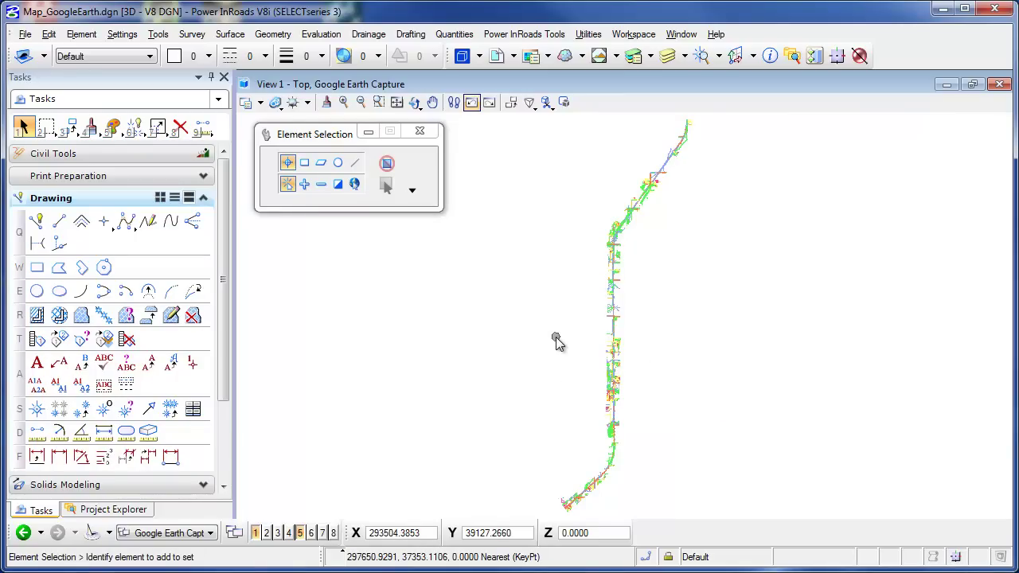
pyautogui.click(158, 35)
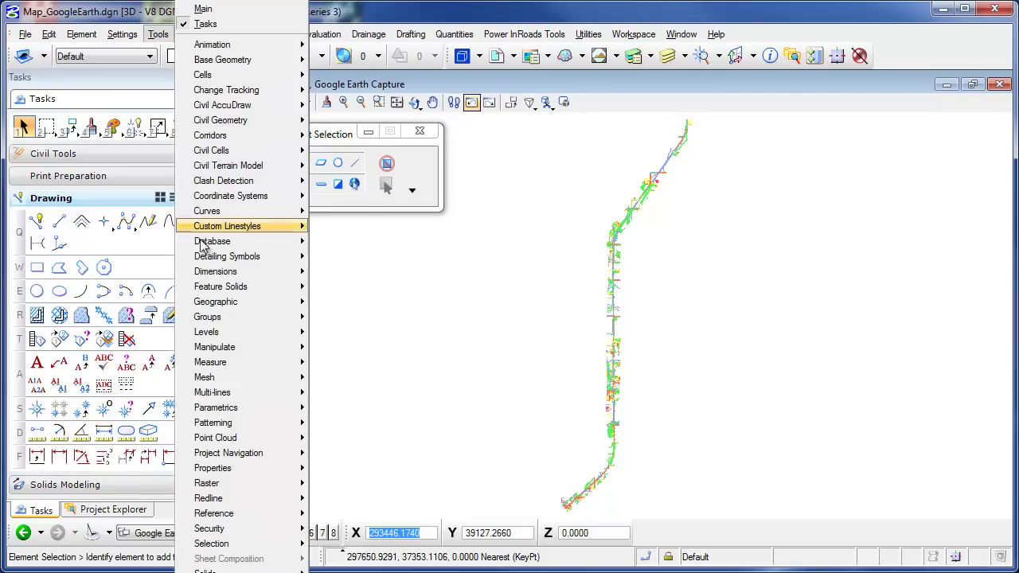
pyautogui.moveTo(238, 302)
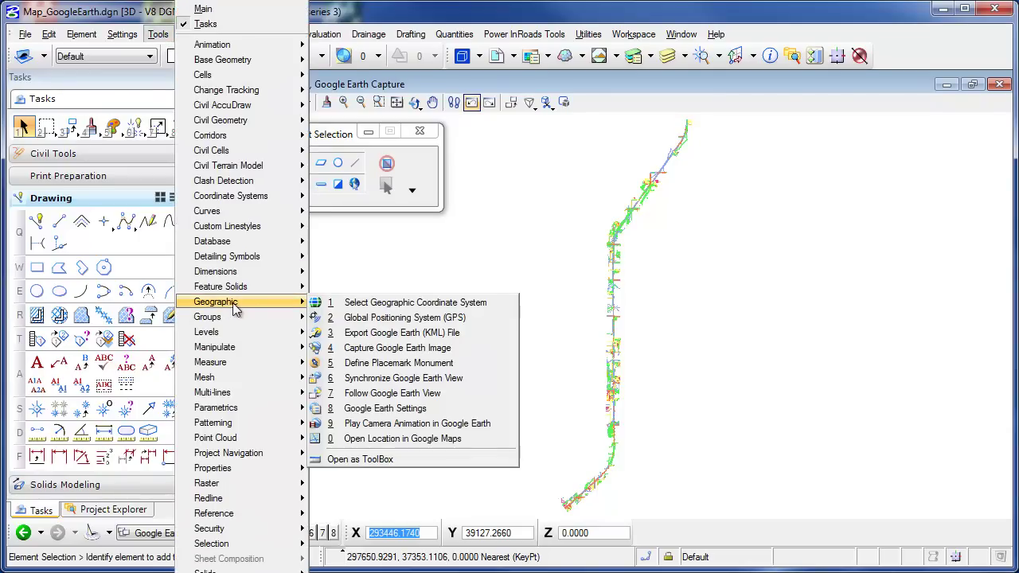
pyautogui.click(375, 461)
pyautogui.moveTo(461, 450); pyautogui.dragTo(809, 142)
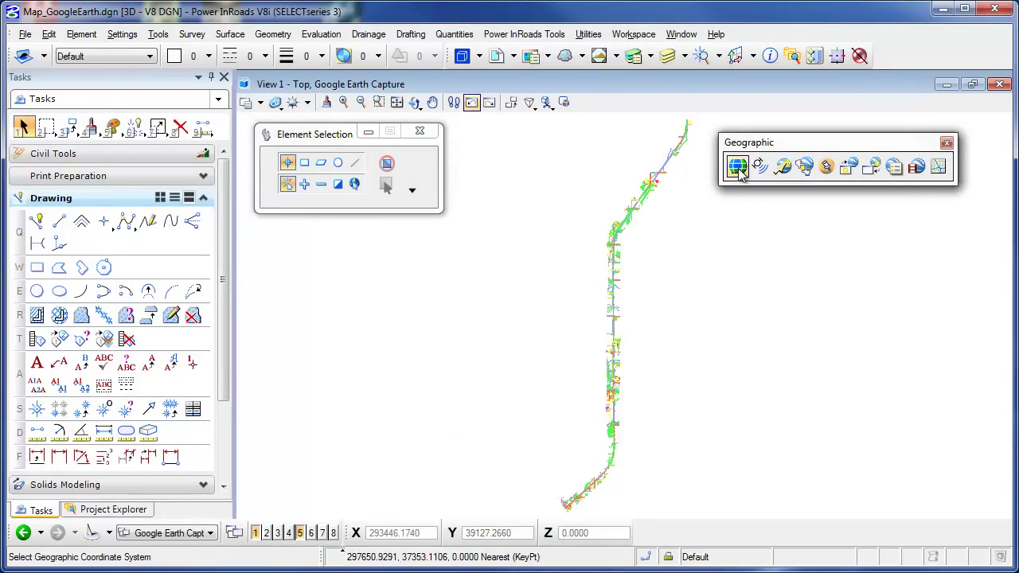
pyautogui.click(737, 166)
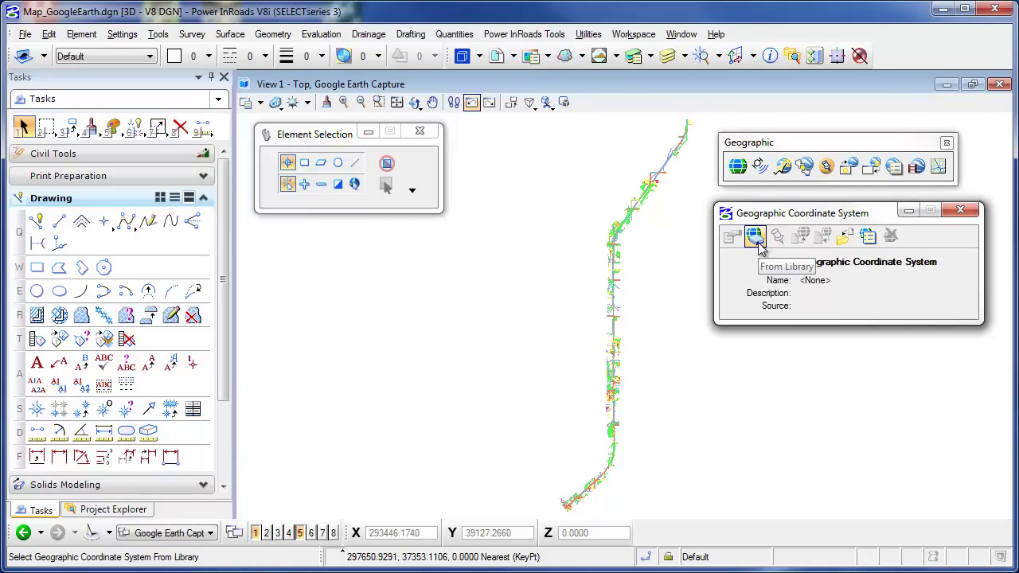
# Open the coordinate system library and expand Projected > North America > USA.
pyautogui.click(758, 242)
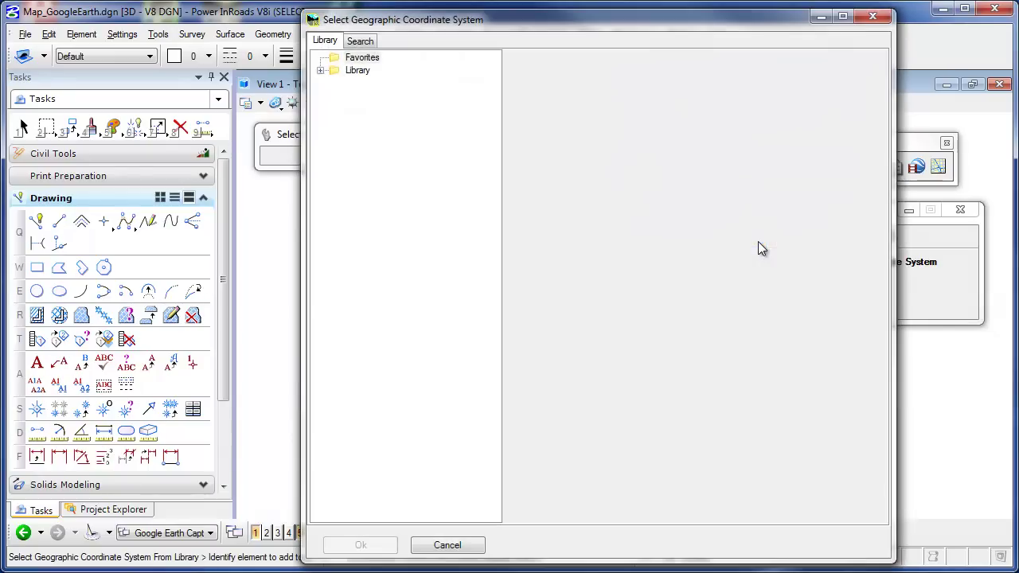
pyautogui.click(320, 71)
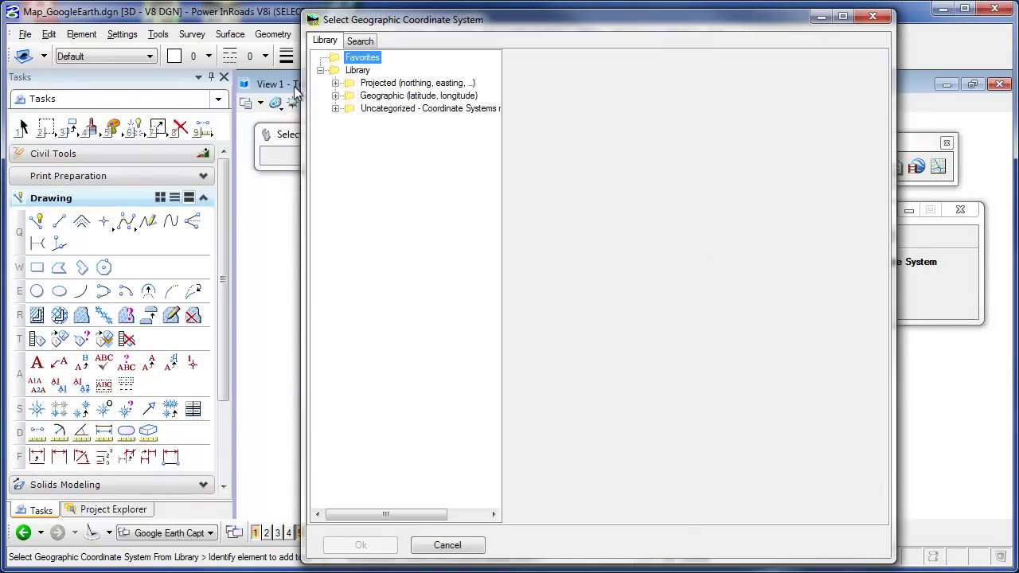
pyautogui.click(335, 84)
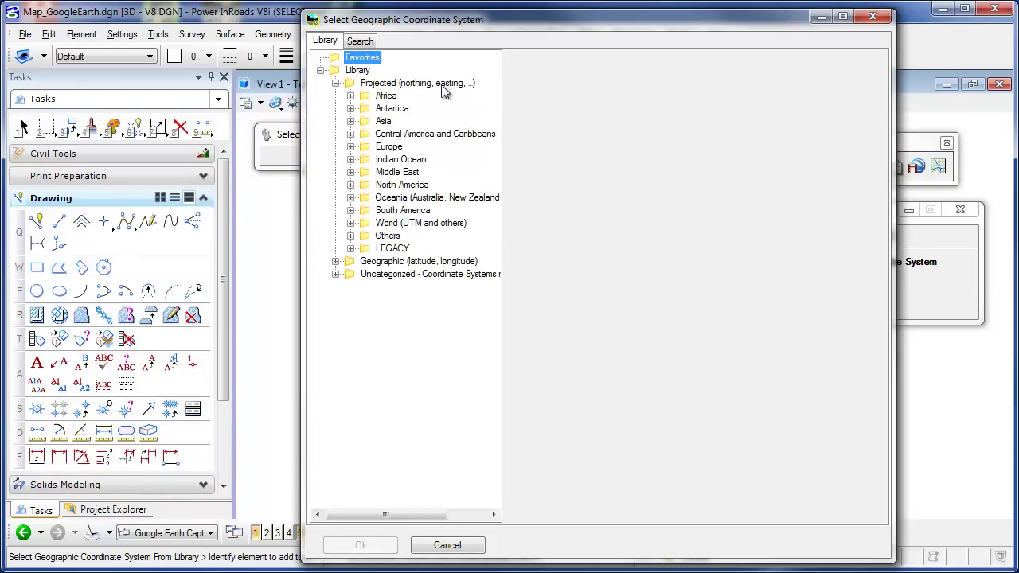
pyautogui.click(351, 186)
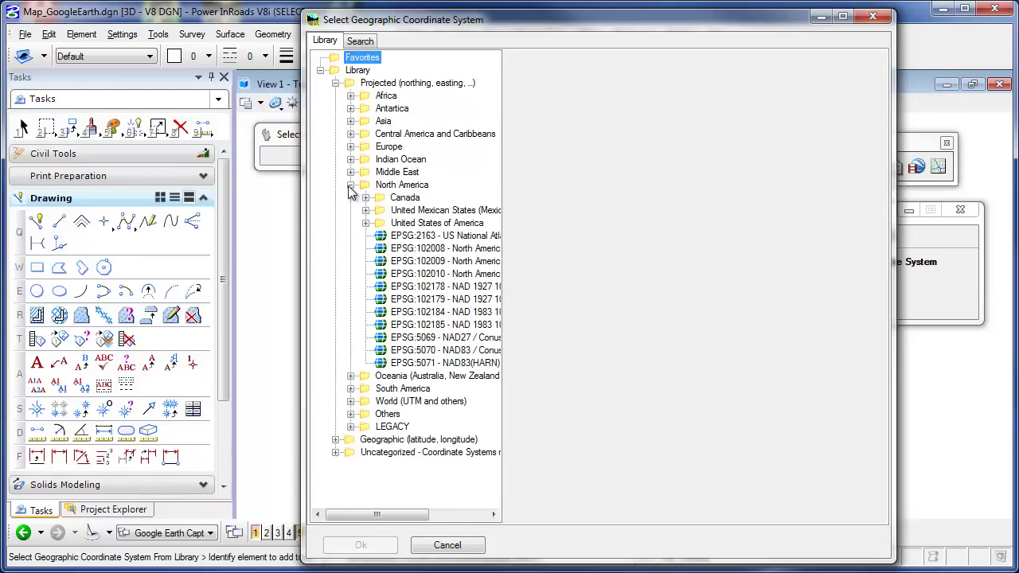
pyautogui.click(365, 223)
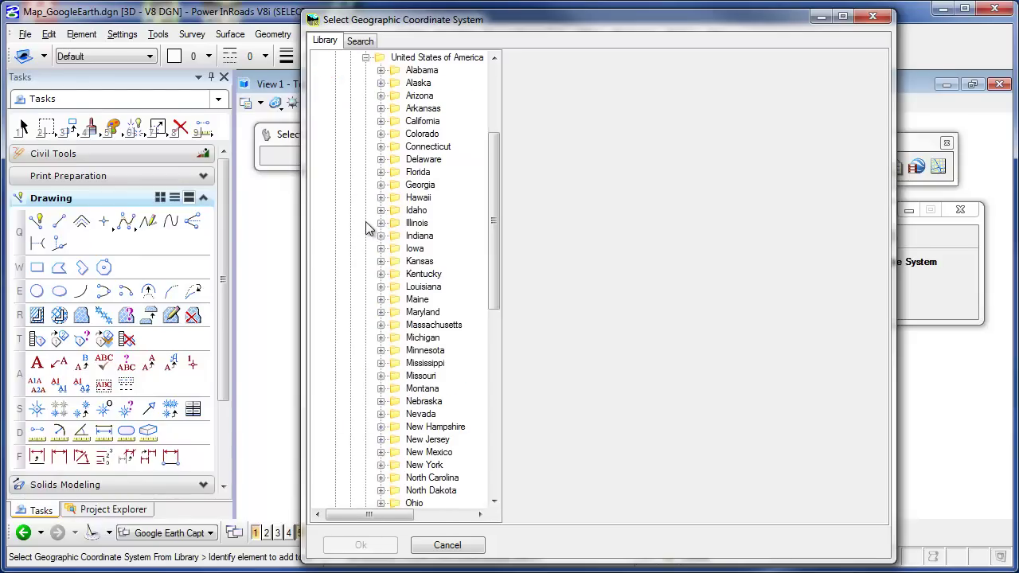
pyautogui.moveTo(495, 230); pyautogui.dragTo(491, 420)
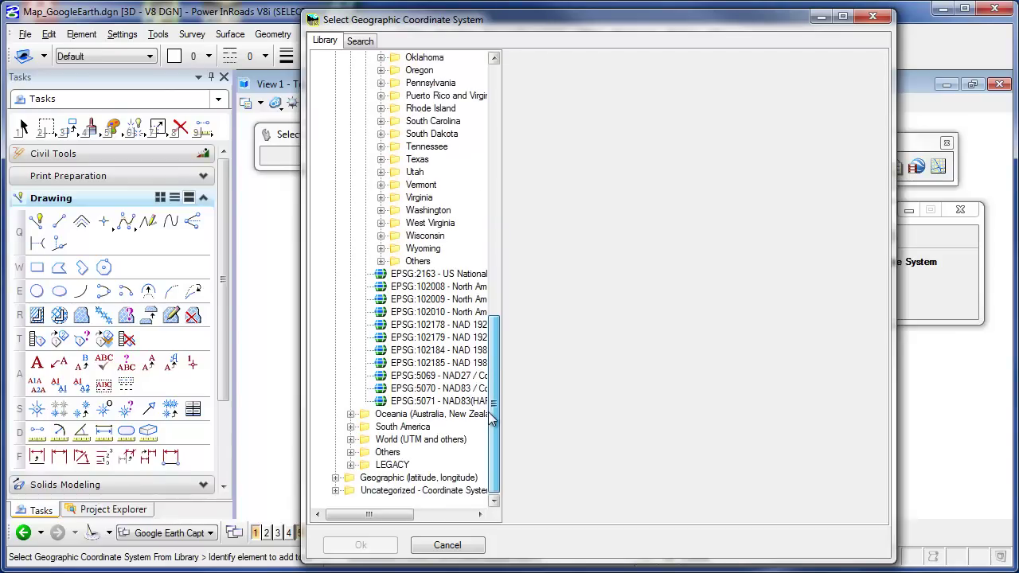
# Pick BarronWISCRS-F under Wisconsin > Wisconsin County System > SCRS > US Survey Foot and confirm.
pyautogui.click(380, 237)
pyautogui.moveTo(504, 275); pyautogui.dragTo(597, 276)
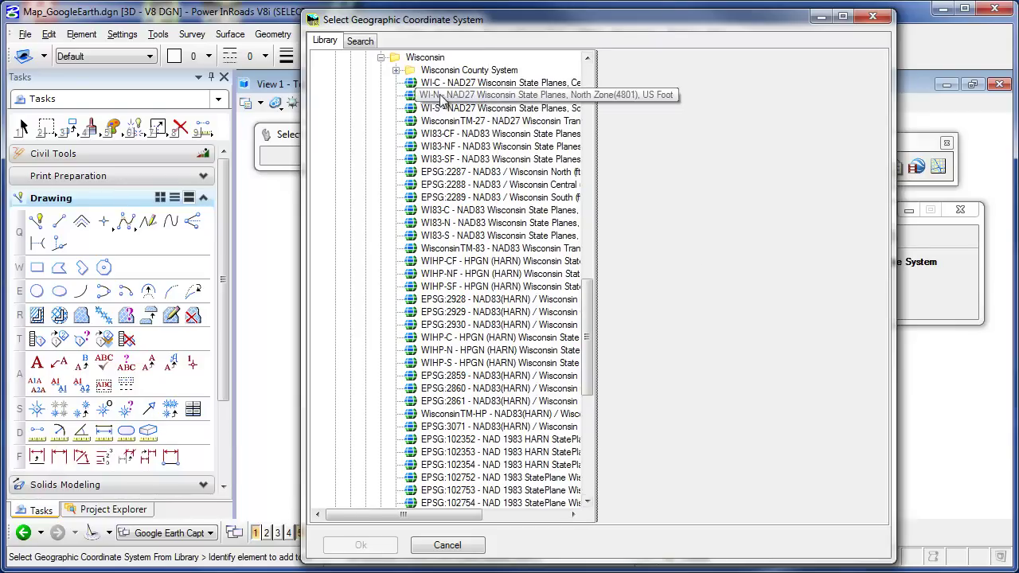
pyautogui.click(396, 70)
pyautogui.click(411, 82)
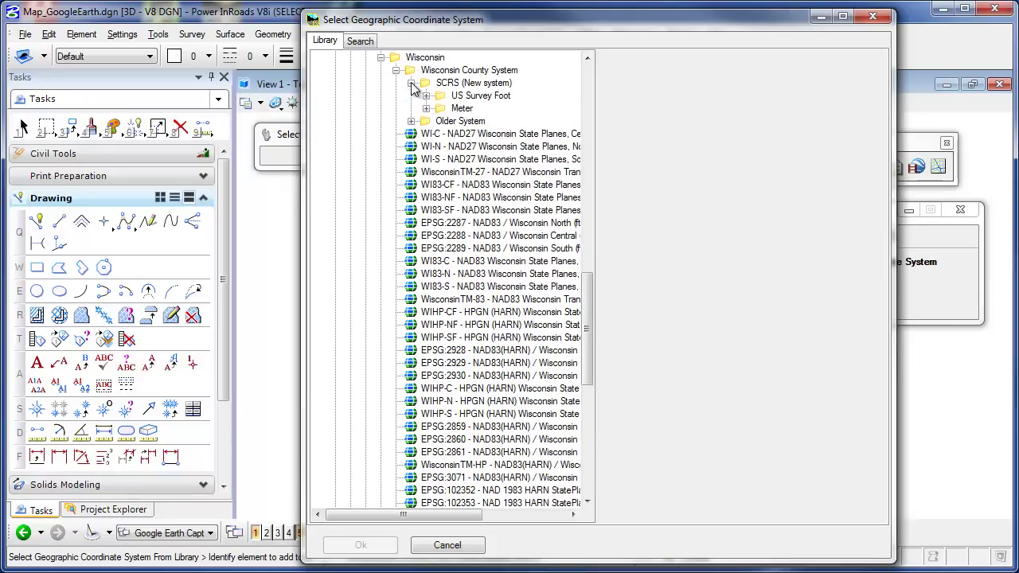
pyautogui.click(428, 97)
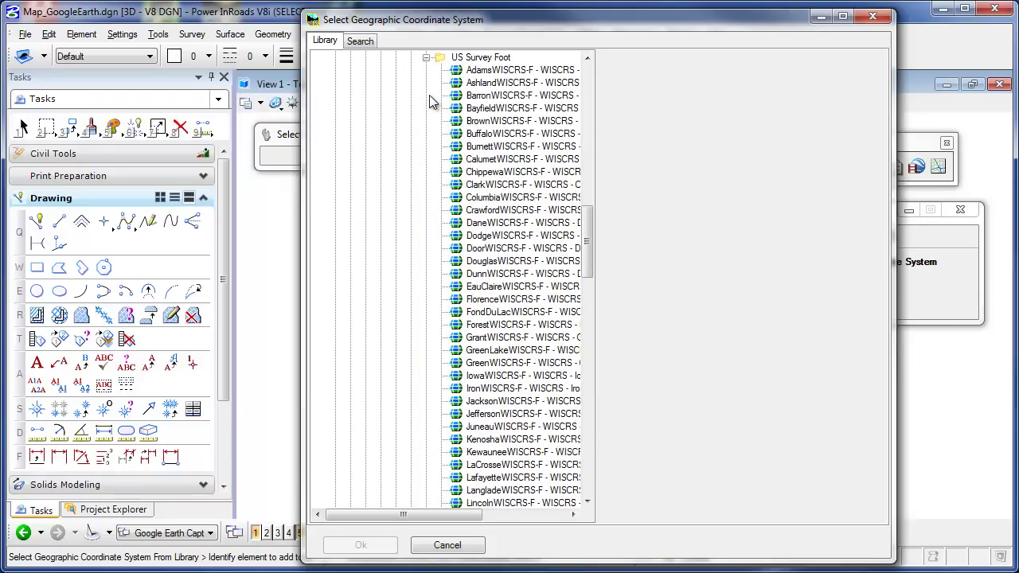
pyautogui.click(481, 96)
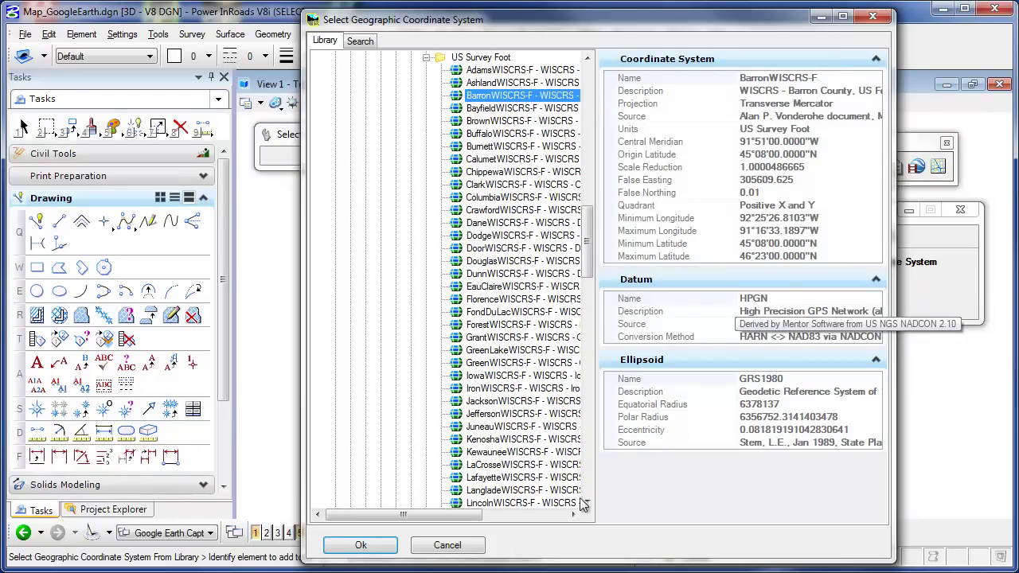
pyautogui.click(382, 544)
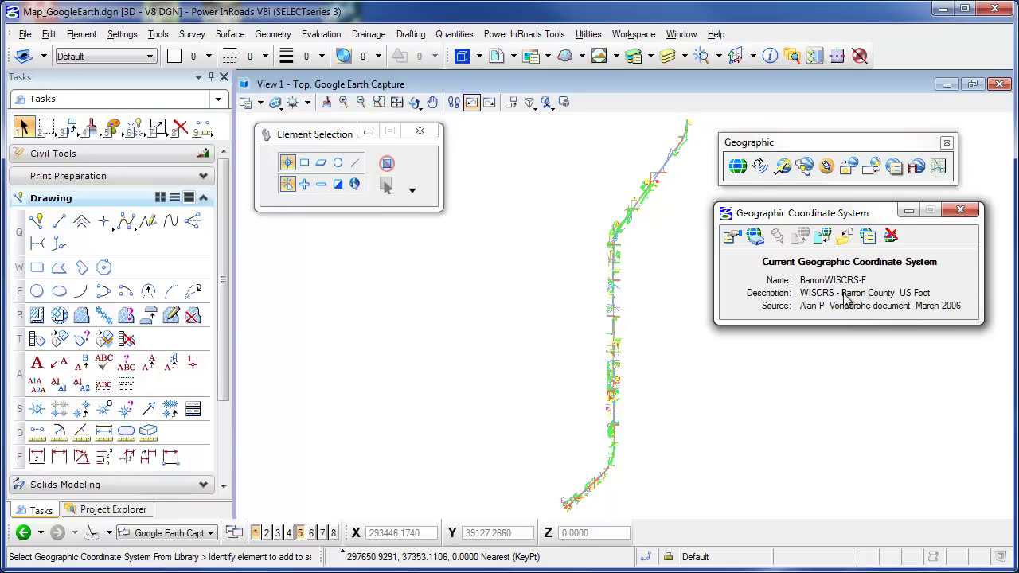
# Close the coordinate system summary and zoom the drawing to the Upper Pine Dr intersection.
pyautogui.click(960, 210)
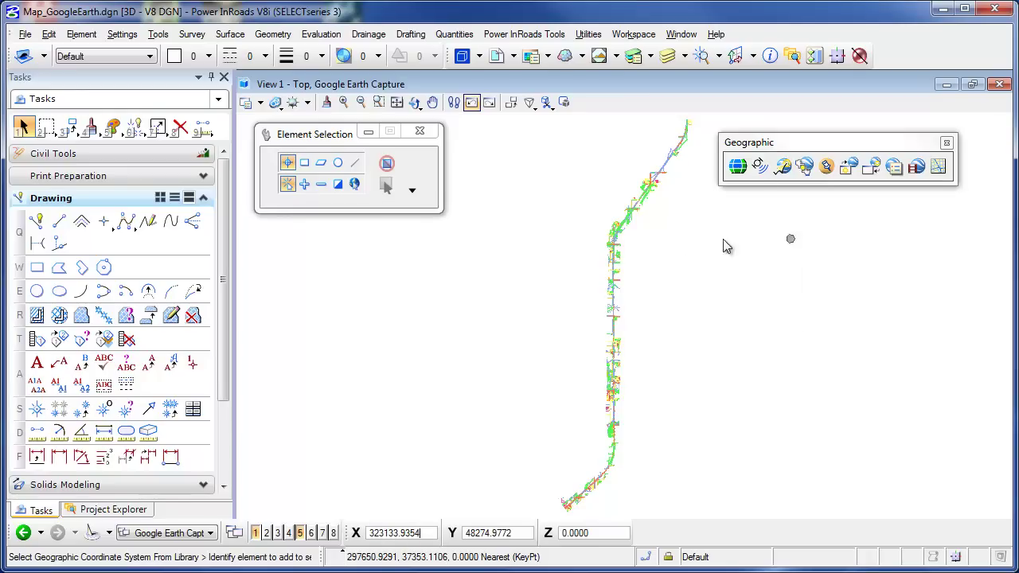
pyautogui.scroll(2, 661, 174)
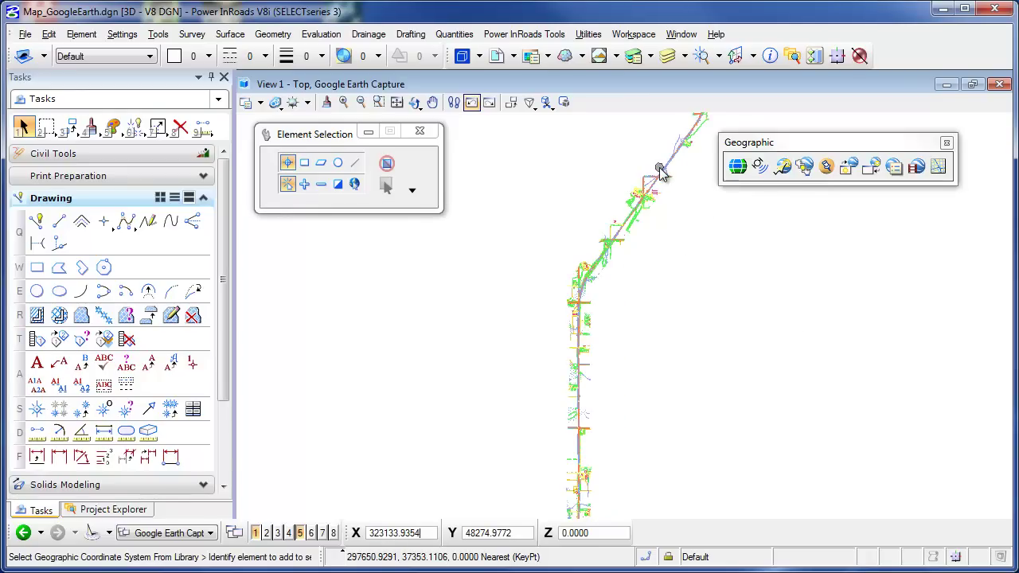
pyautogui.scroll(4, 657, 195)
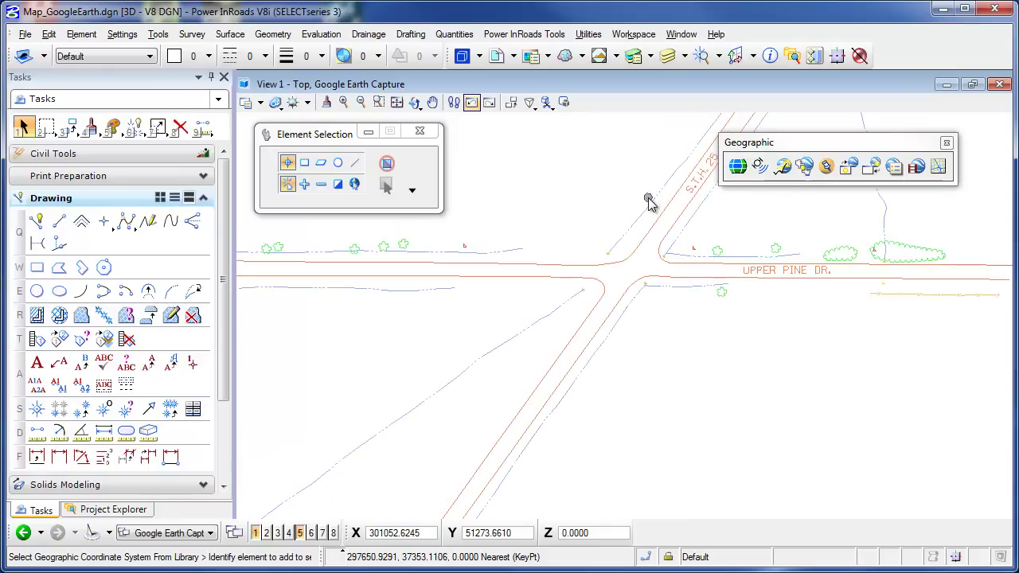
pyautogui.scroll(1, 649, 203)
pyautogui.moveTo(651, 200); pyautogui.dragTo(533, 287, button='middle')
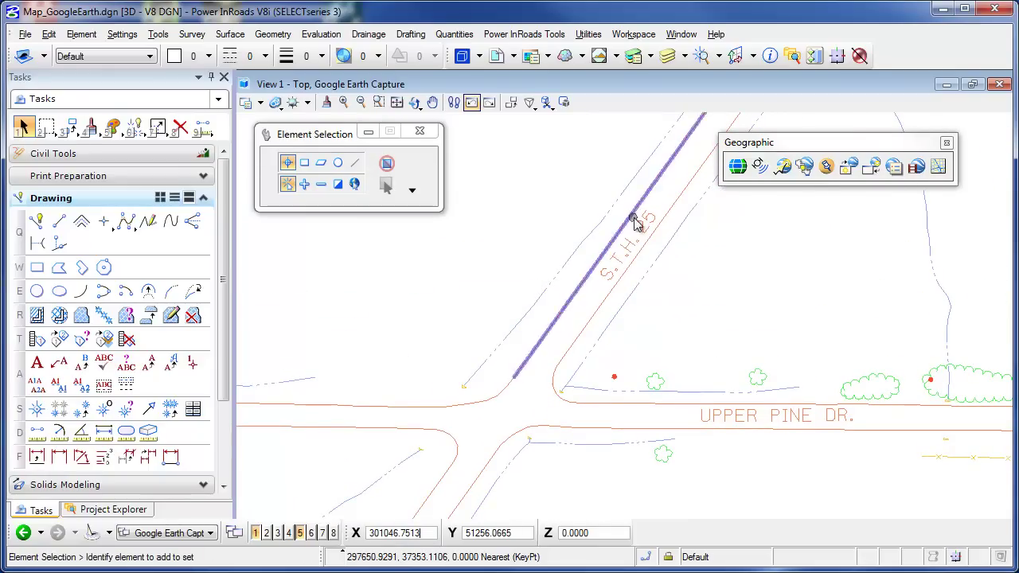
pyautogui.scroll(-4, 570, 323)
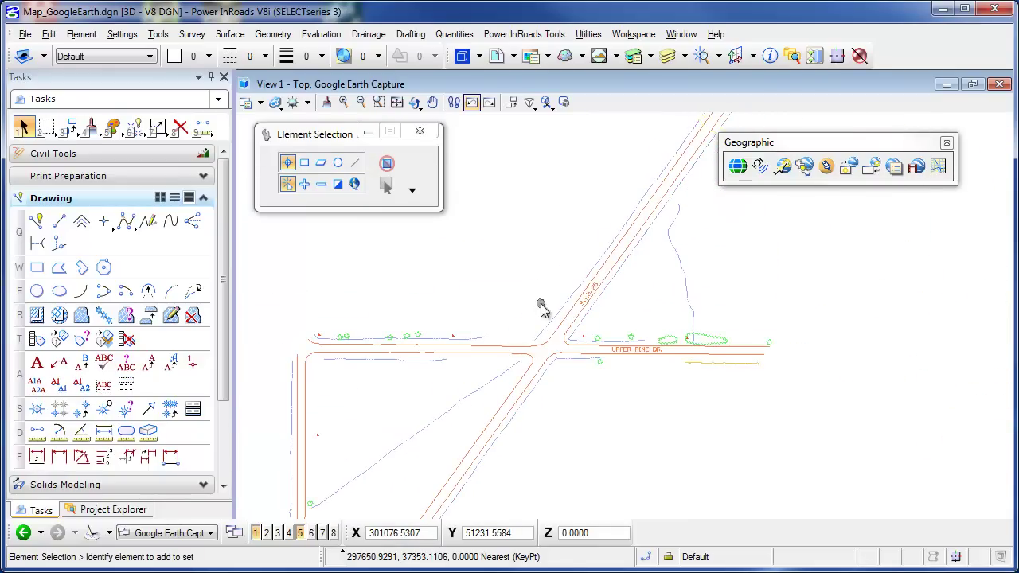
pyautogui.moveTo(540, 308); pyautogui.dragTo(596, 279, button='middle')
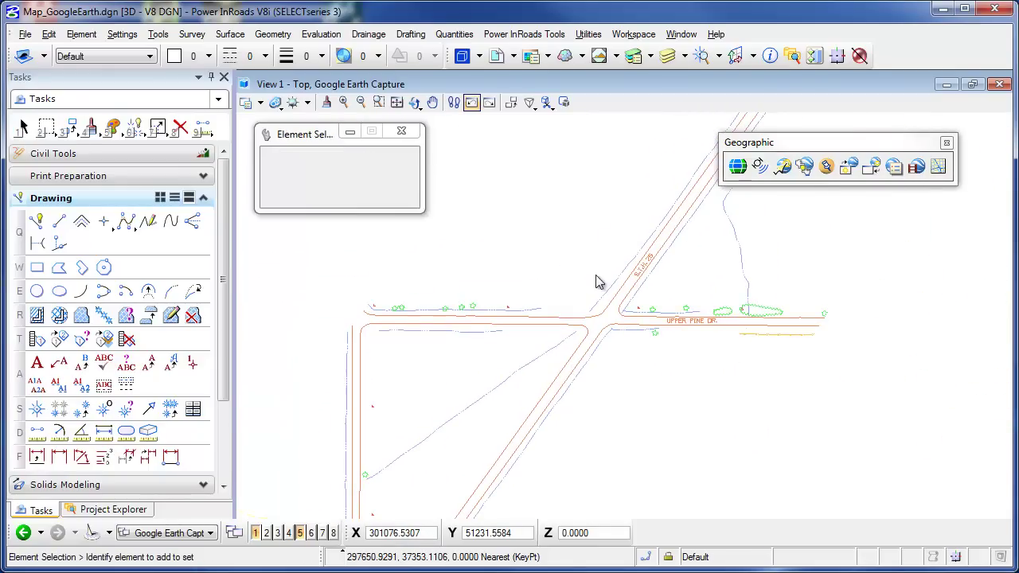
# Open the Upper Pine Dr intersection in Google Maps, using Map style and view at zoom 15.
pyautogui.click(938, 167)
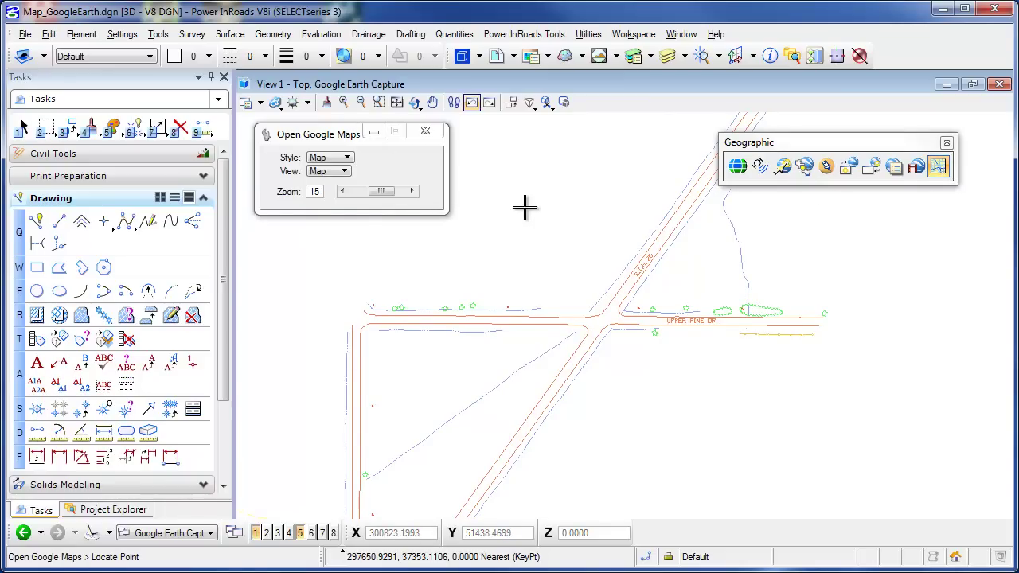
pyautogui.click(334, 162)
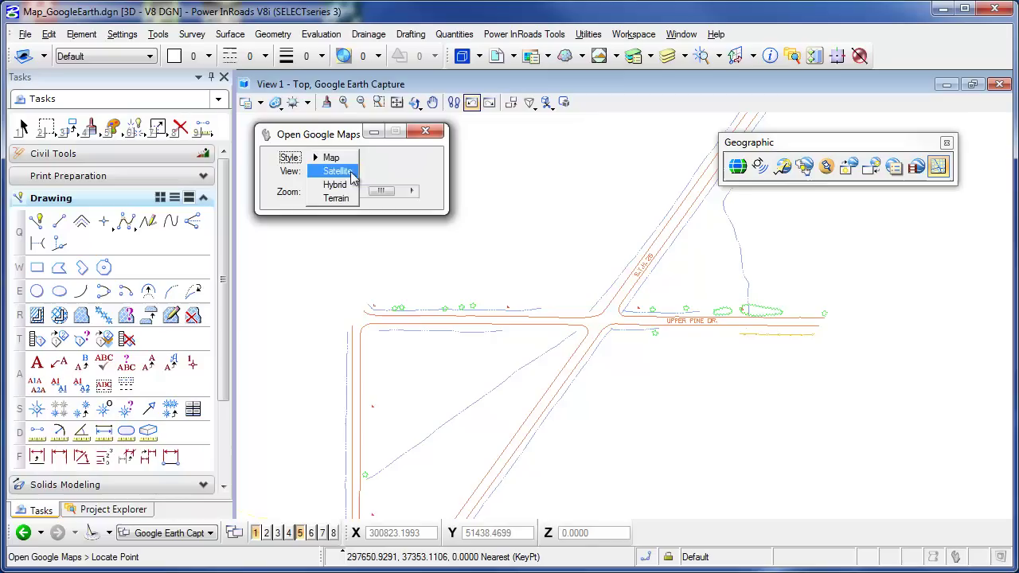
pyautogui.click(330, 158)
pyautogui.click(330, 171)
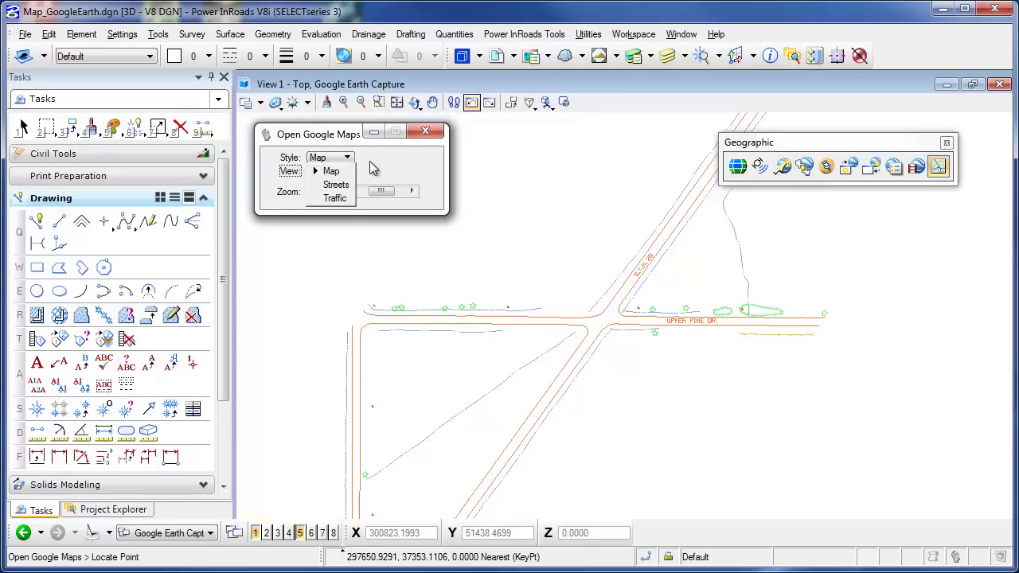
pyautogui.click(331, 171)
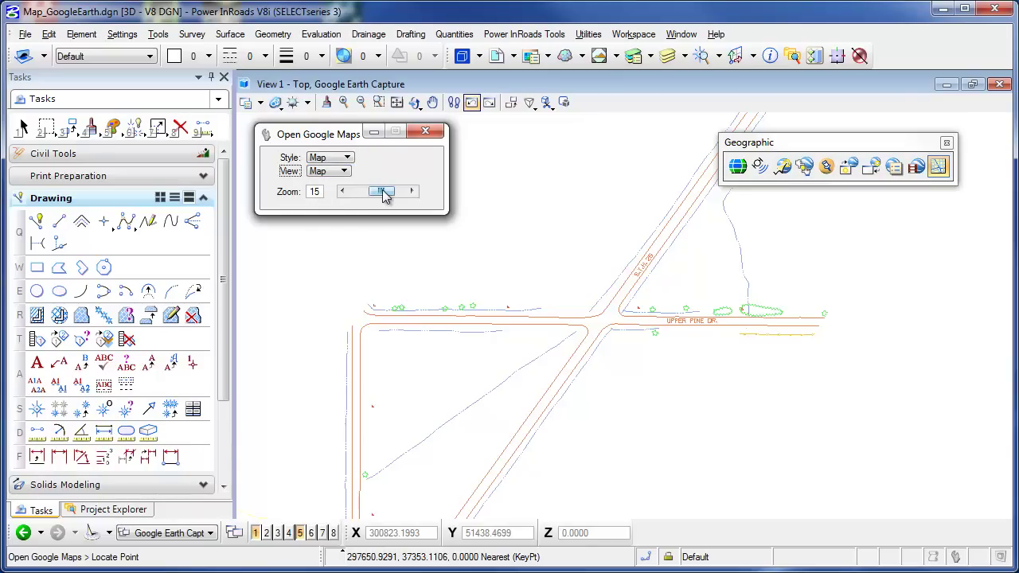
pyautogui.moveTo(383, 196)
pyautogui.mouseDown()
pyautogui.moveTo(354, 197)
pyautogui.moveTo(382, 198)
pyautogui.mouseUp()
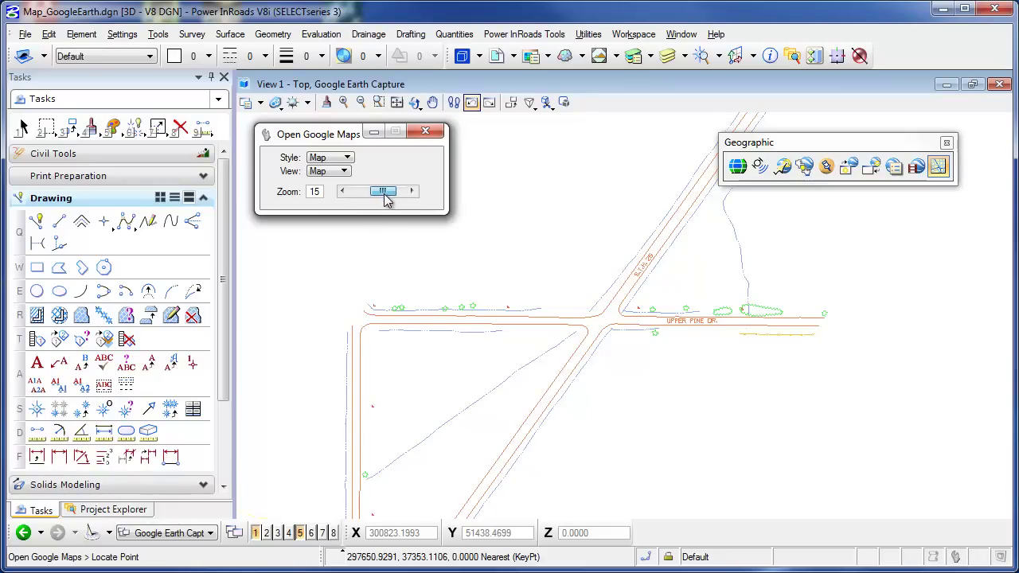
pyautogui.click(606, 320)
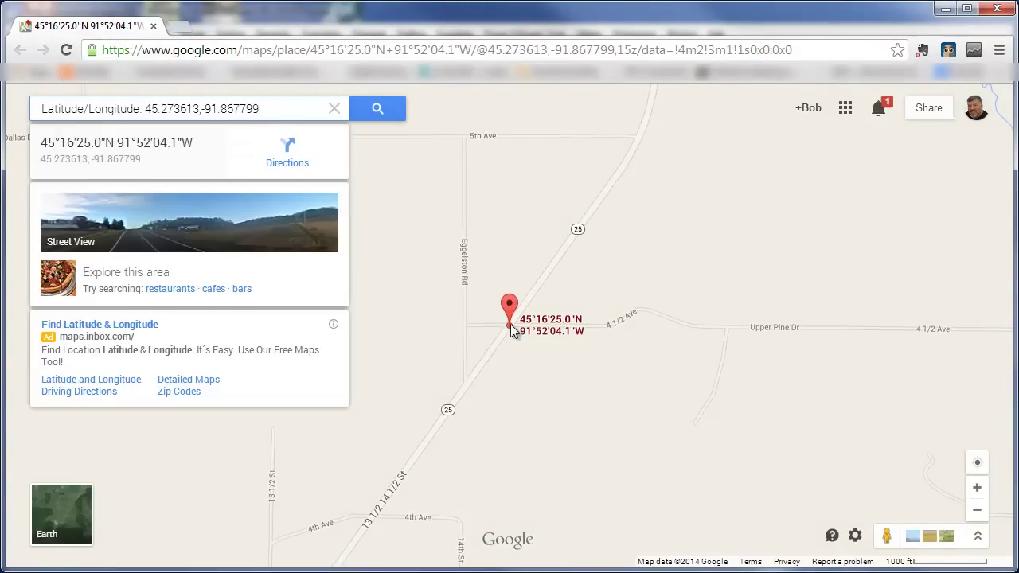
# Zoom in on the pin at 45.273613, -91.867799 and switch to Earth satellite imagery.
pyautogui.scroll(2, 508, 327)
pyautogui.scroll(3, 510, 322)
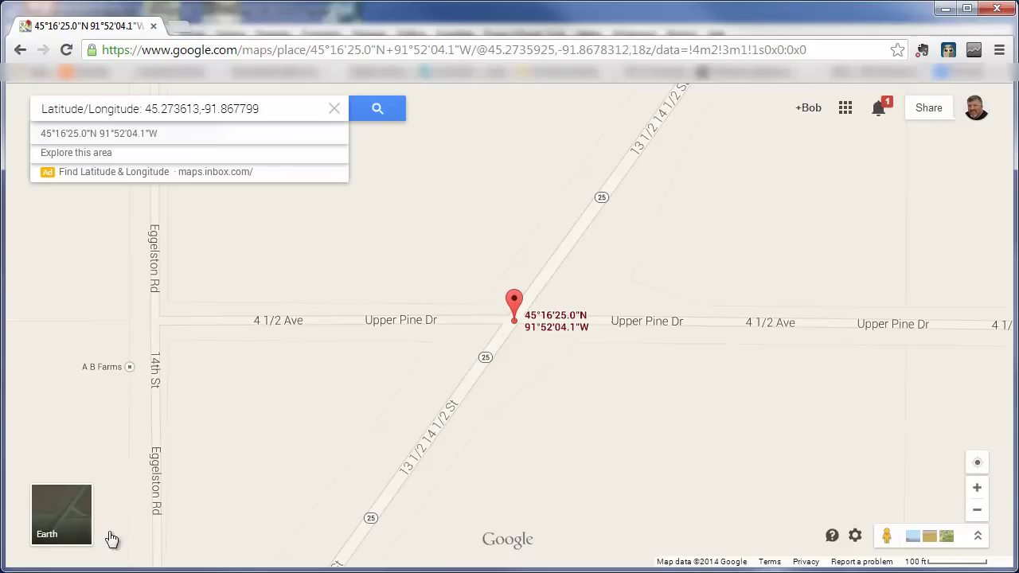
pyautogui.click(63, 524)
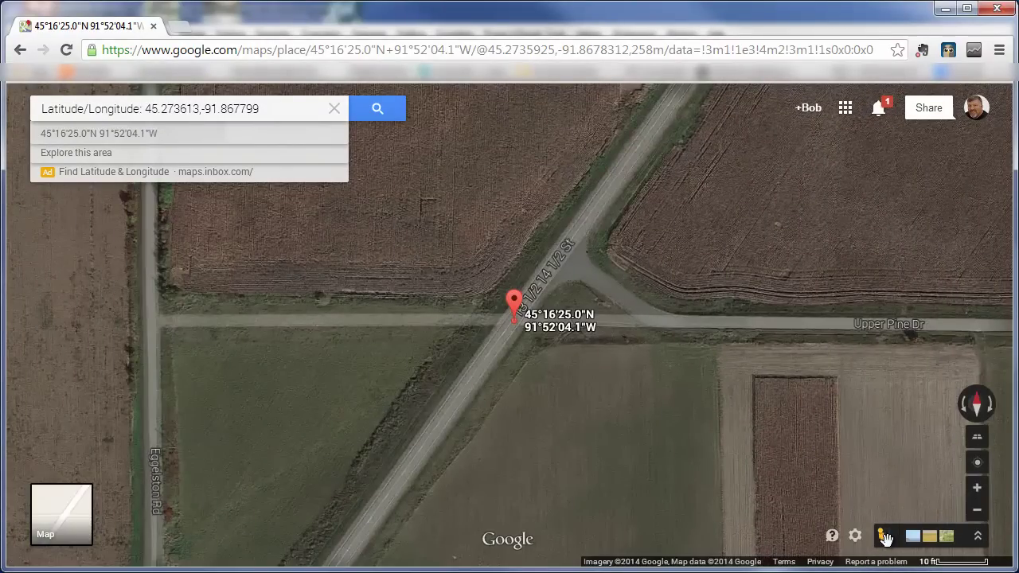
# Drop Pegman on the pin, look along the road and field in Street View, then close Chrome.
pyautogui.moveTo(885, 539); pyautogui.dragTo(517, 285)
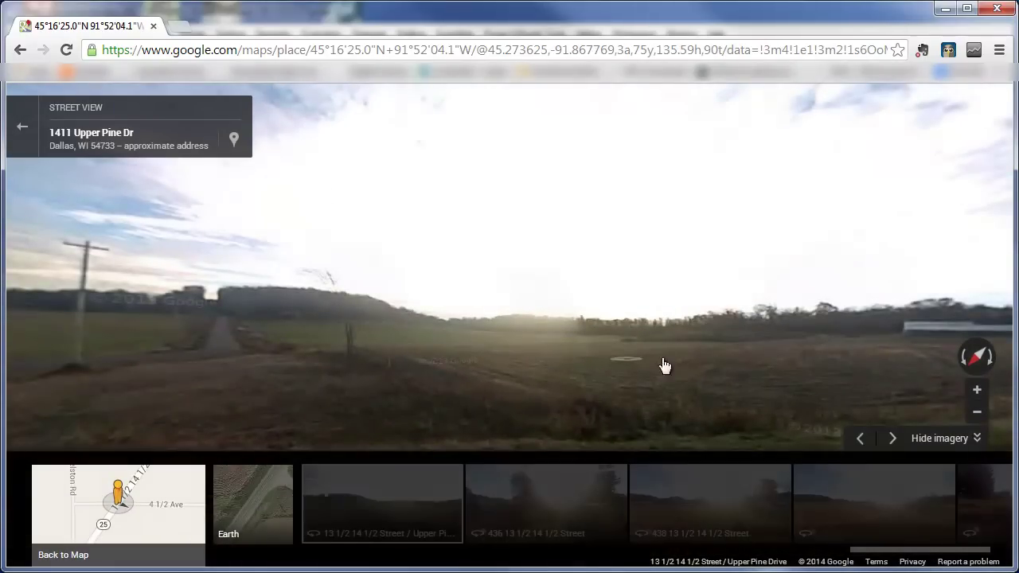
pyautogui.moveTo(682, 348); pyautogui.dragTo(411, 340)
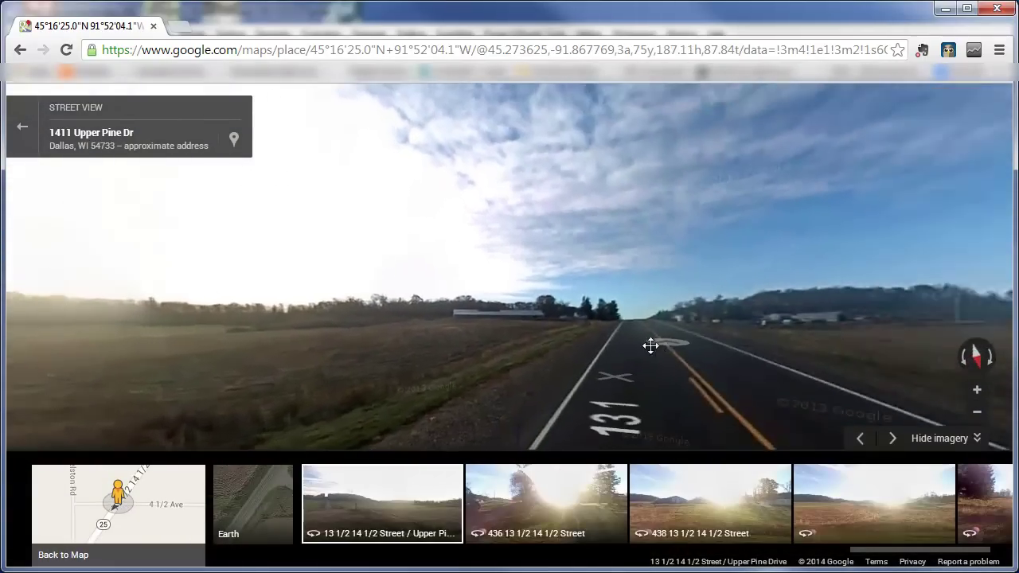
pyautogui.moveTo(650, 345); pyautogui.dragTo(448, 343)
pyautogui.moveTo(668, 371); pyautogui.dragTo(402, 355)
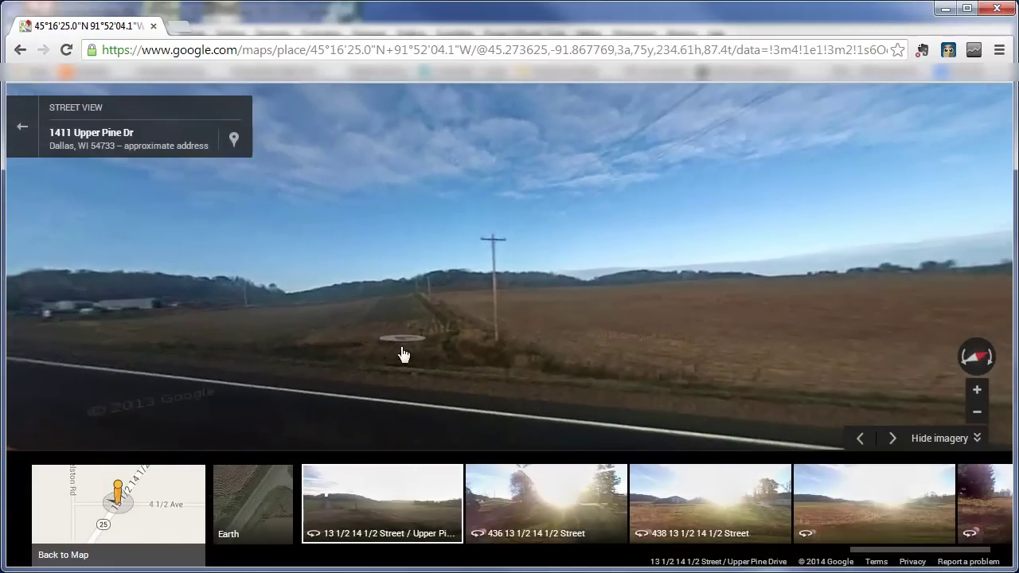
pyautogui.moveTo(767, 355); pyautogui.dragTo(400, 343)
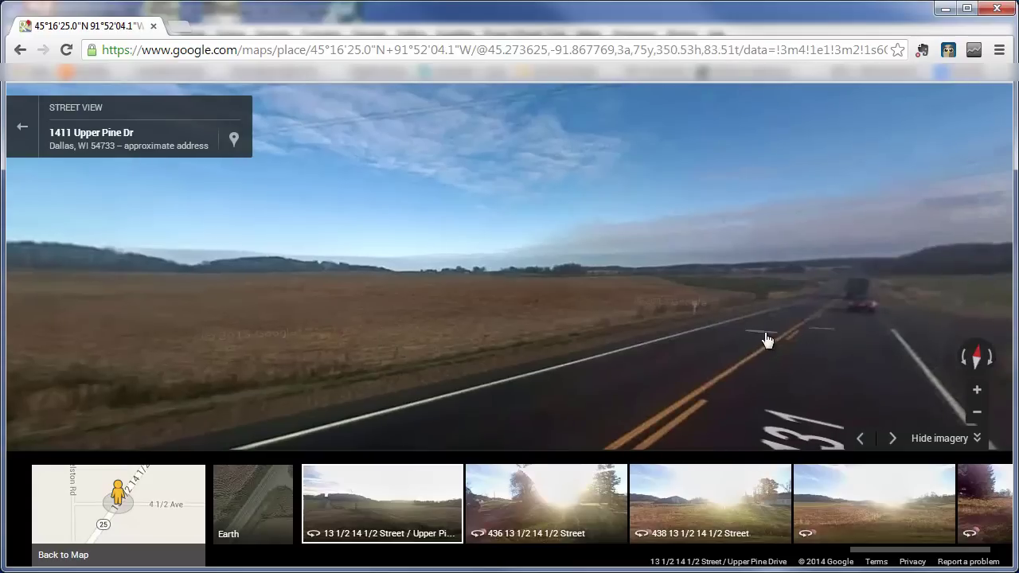
pyautogui.moveTo(766, 340); pyautogui.dragTo(527, 325)
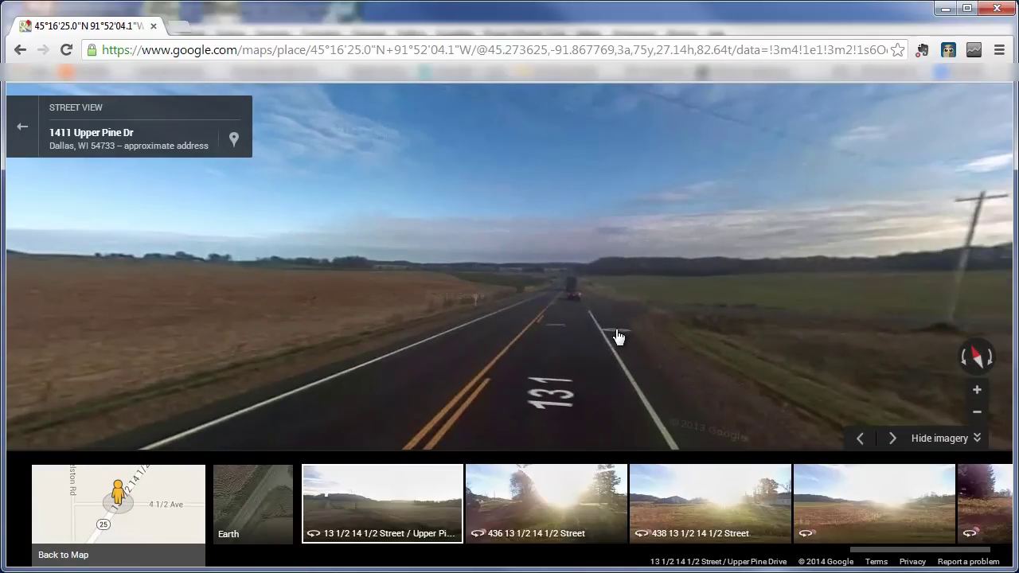
pyautogui.click(997, 10)
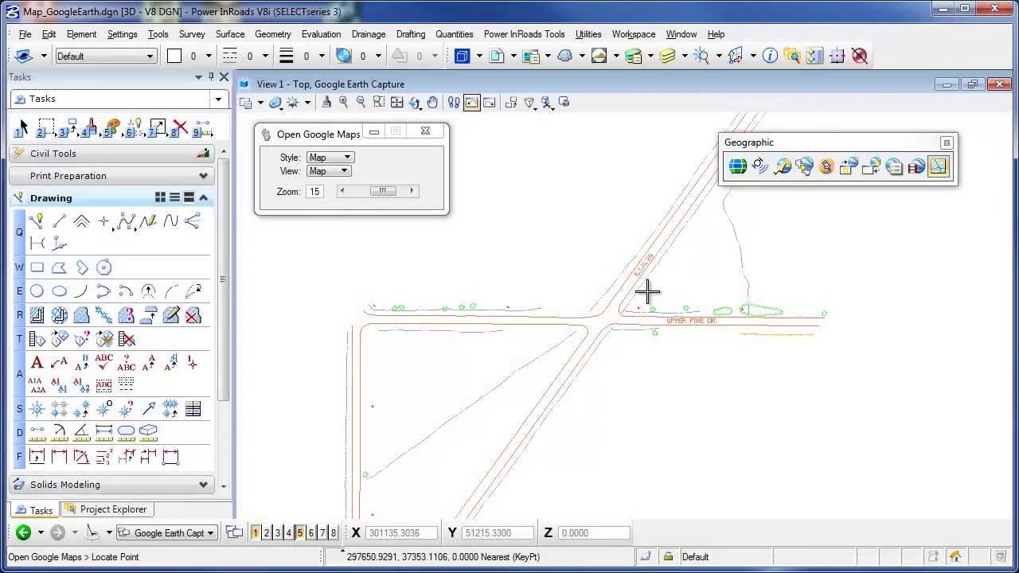
# Fit the view to the whole alignment and recheck the BarronWISCRS-F coordinate system summary.
pyautogui.rightClick(608, 273)
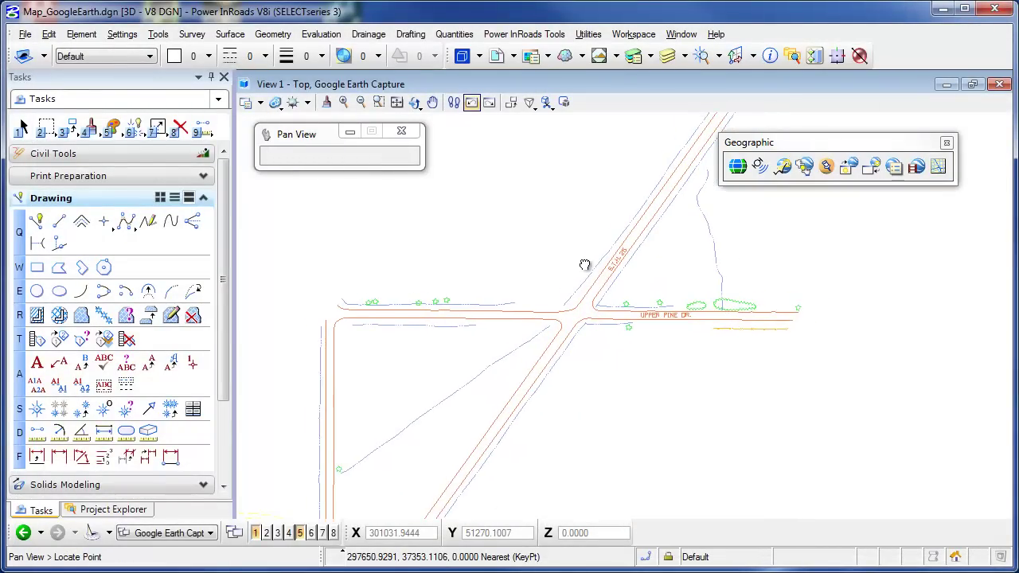
pyautogui.rightClick(584, 259)
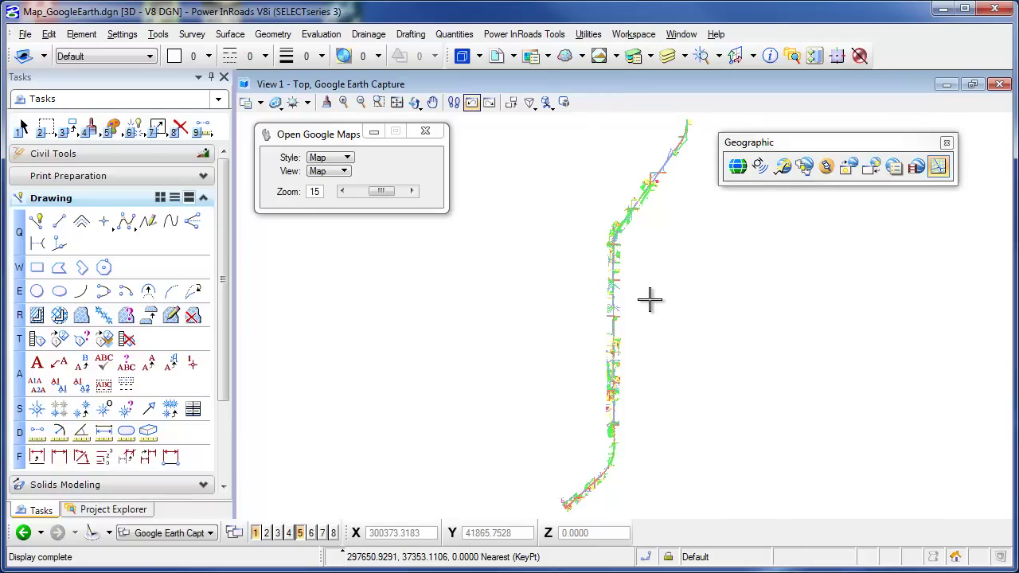
pyautogui.click(738, 167)
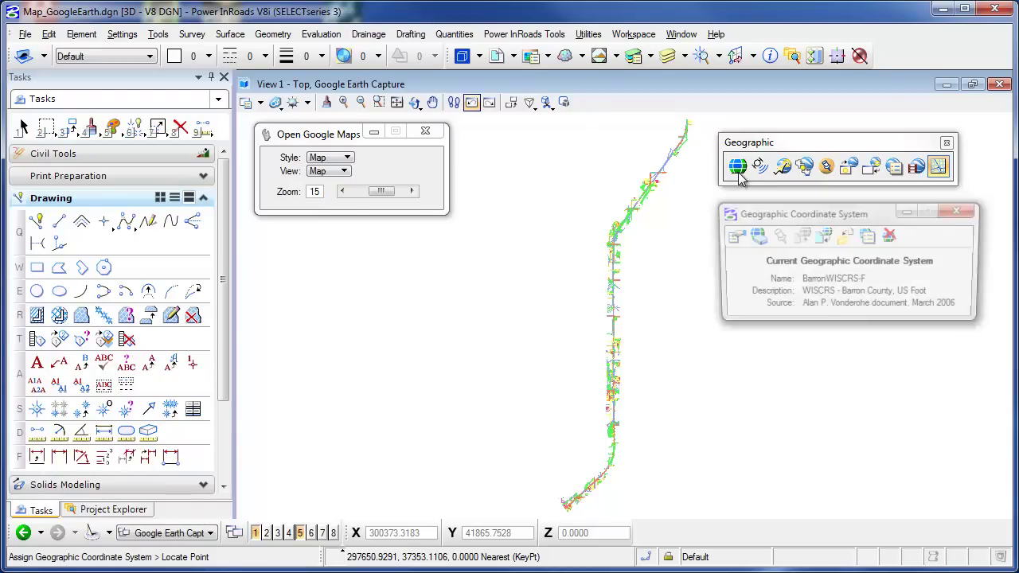
pyautogui.click(960, 212)
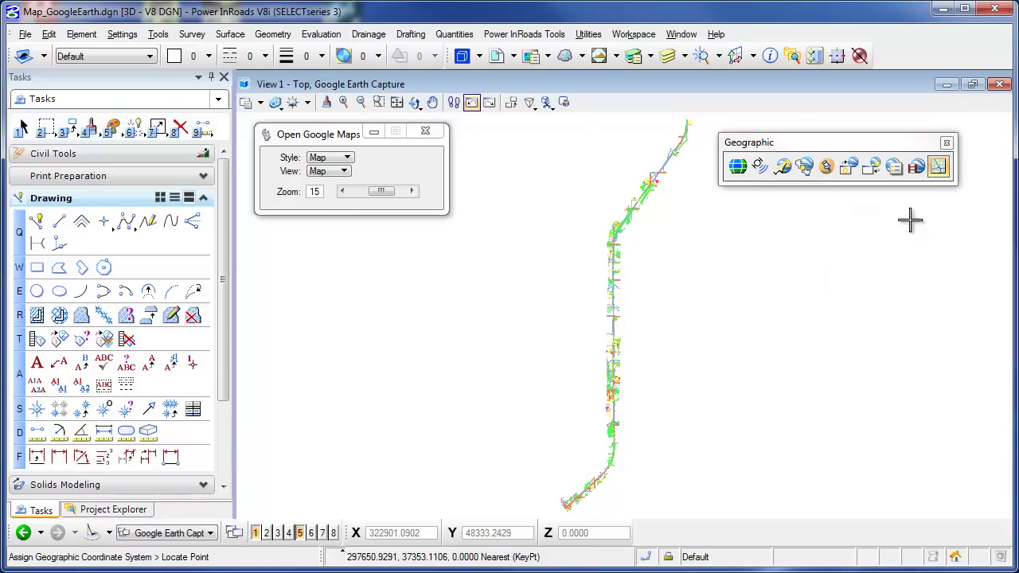
# Export the drawing to Google Earth as Map_GoogleEarth.kmz.
pyautogui.click(783, 167)
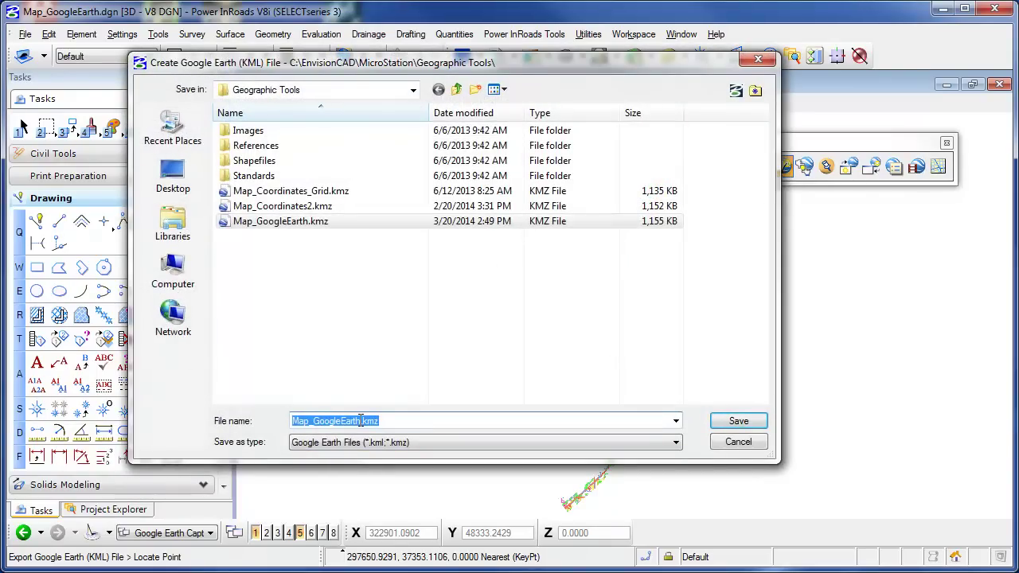
pyautogui.click(739, 421)
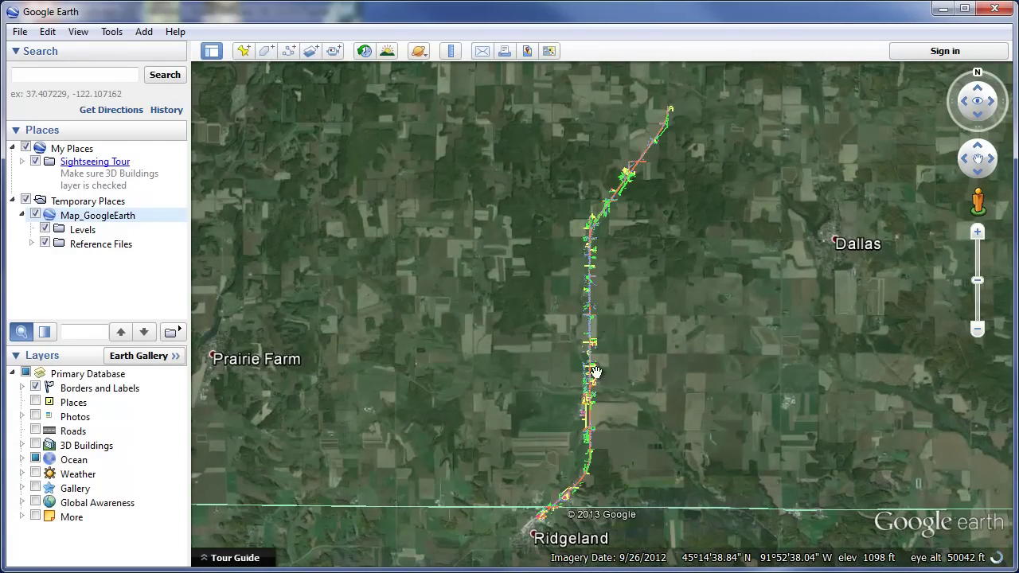
# Zoom in and tilt the Google Earth view over the corridor's road intersection.
pyautogui.moveTo(610, 239); pyautogui.dragTo(528, 387)
pyautogui.scroll(3, 541, 337)
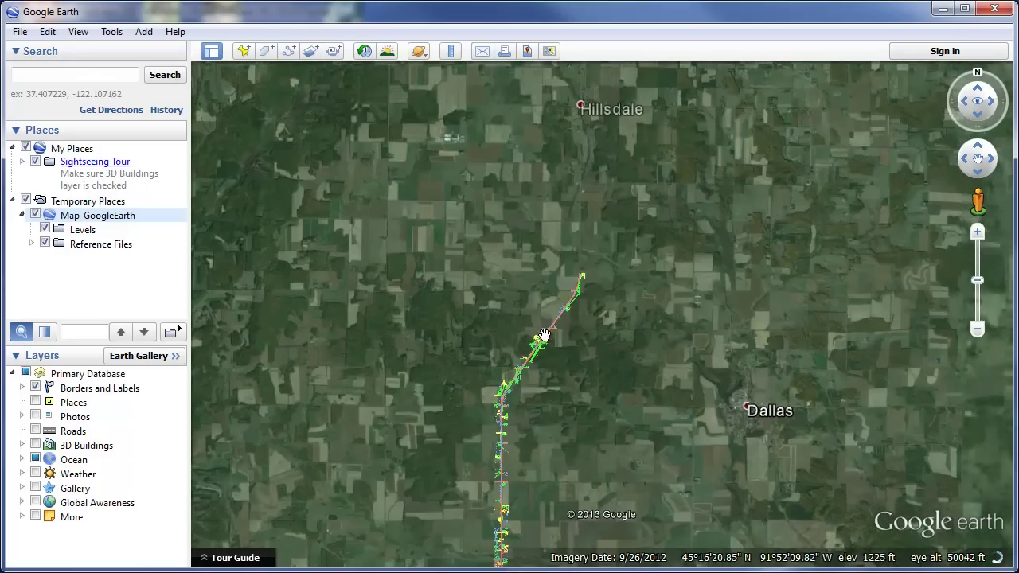
pyautogui.scroll(5, 554, 324)
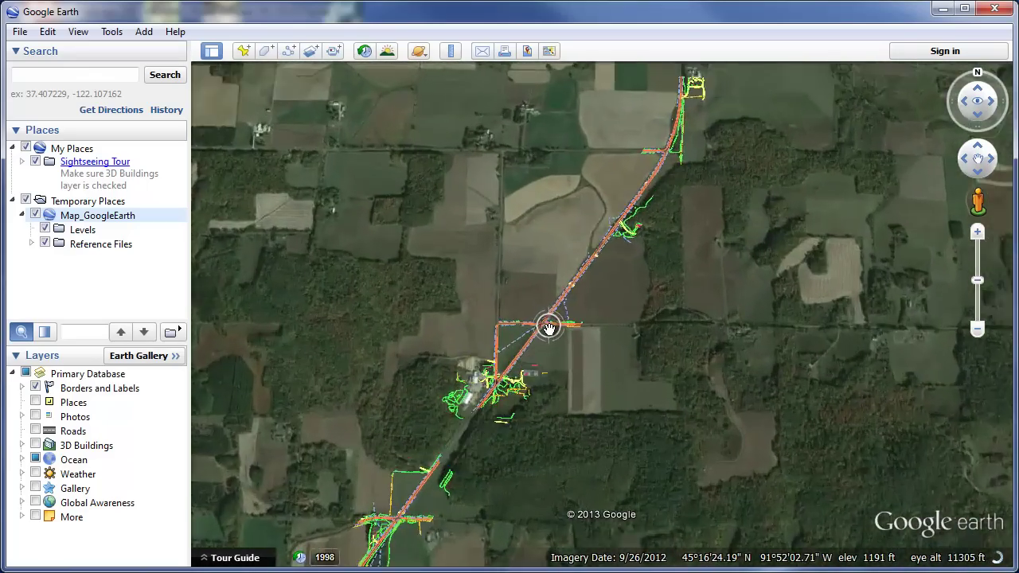
pyautogui.scroll(4, 545, 327)
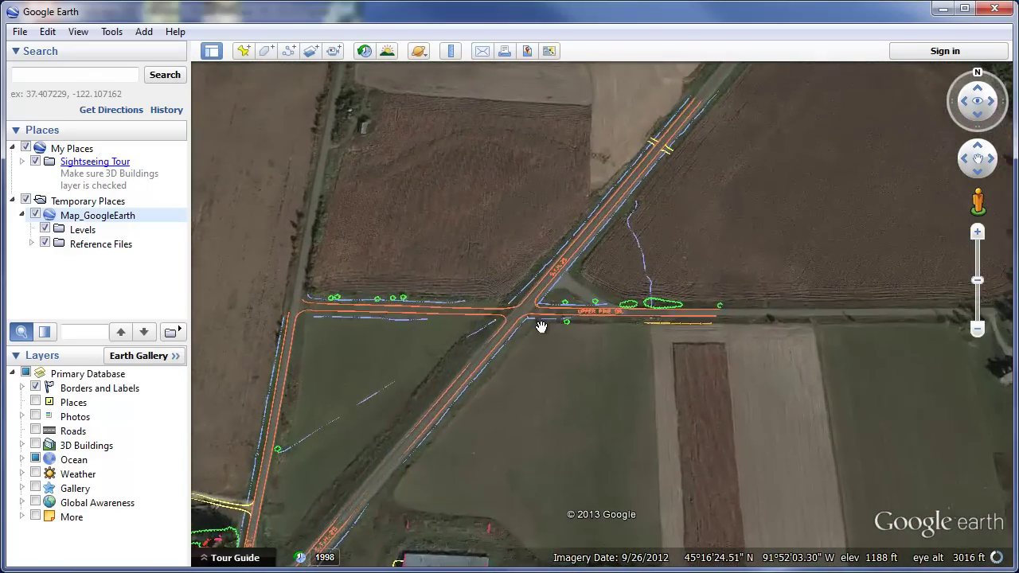
pyautogui.moveTo(537, 343); pyautogui.dragTo(566, 228, button='middle')
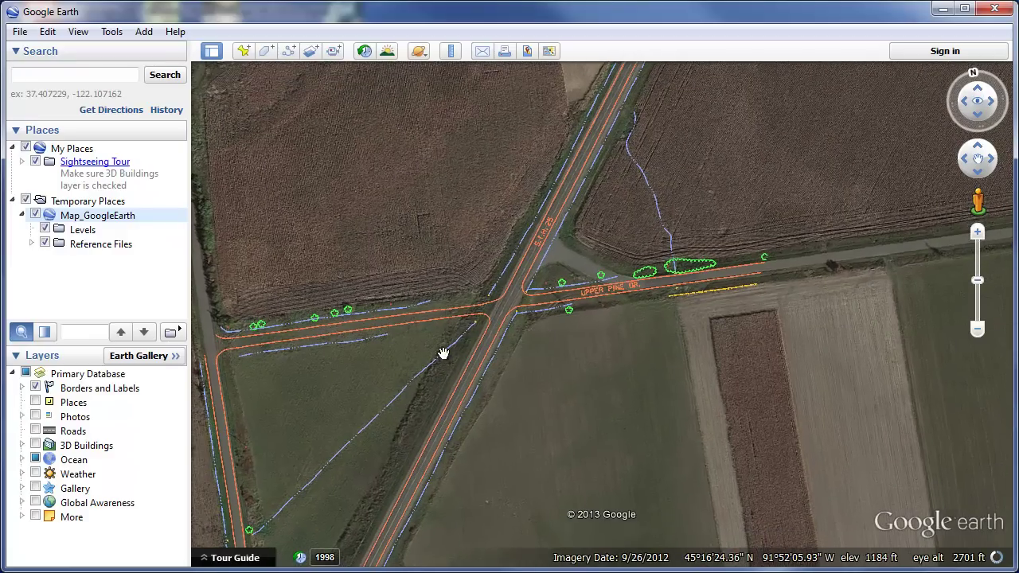
pyautogui.moveTo(444, 352); pyautogui.dragTo(437, 395, button='middle')
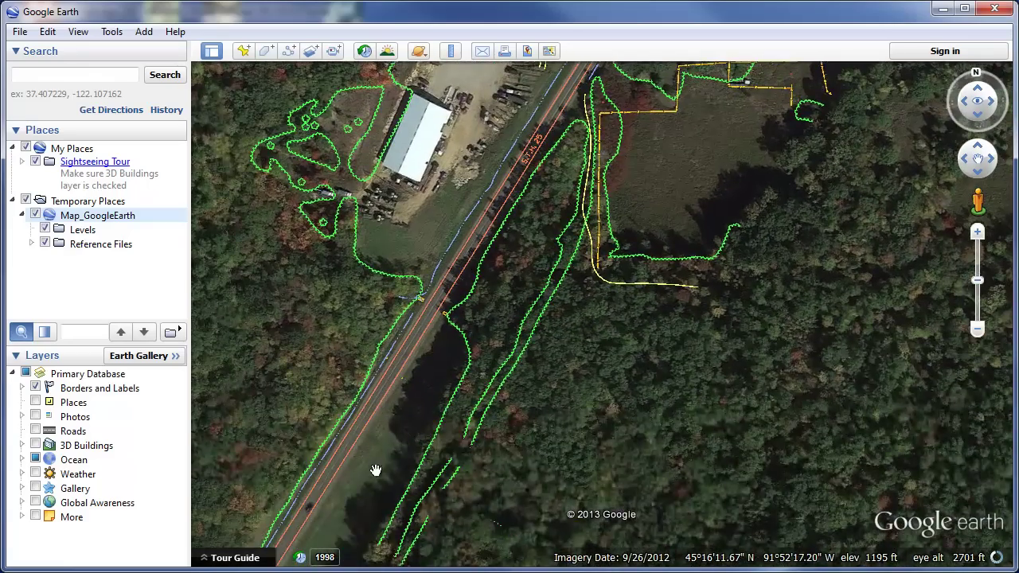
# Pan along the highway past the intersection to centre the farmstead with red building outlines.
pyautogui.moveTo(375, 470); pyautogui.dragTo(593, 212)
pyautogui.moveTo(405, 472); pyautogui.dragTo(575, 218)
pyautogui.moveTo(486, 370); pyautogui.dragTo(529, 306)
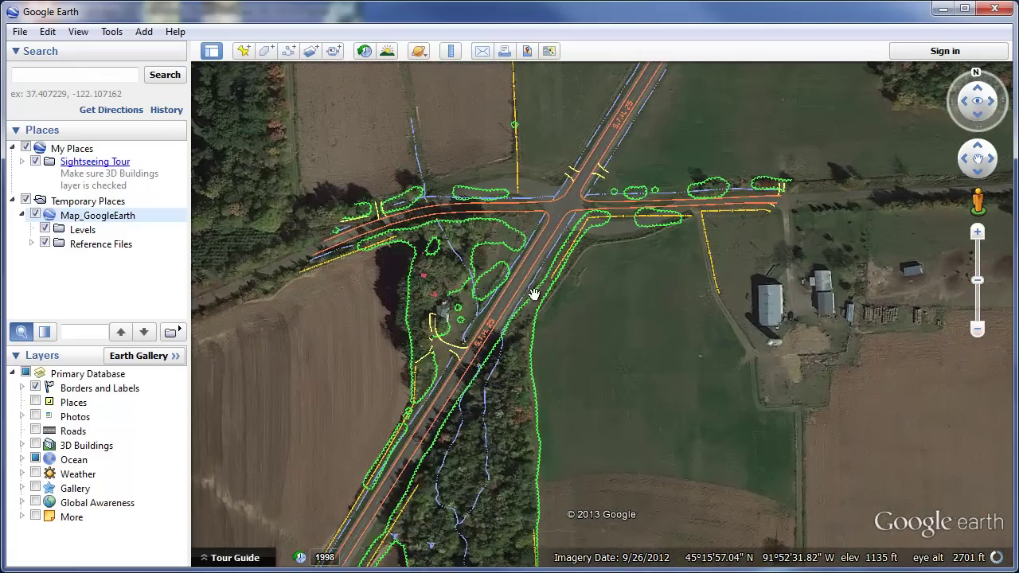
pyautogui.moveTo(409, 507); pyautogui.dragTo(535, 318)
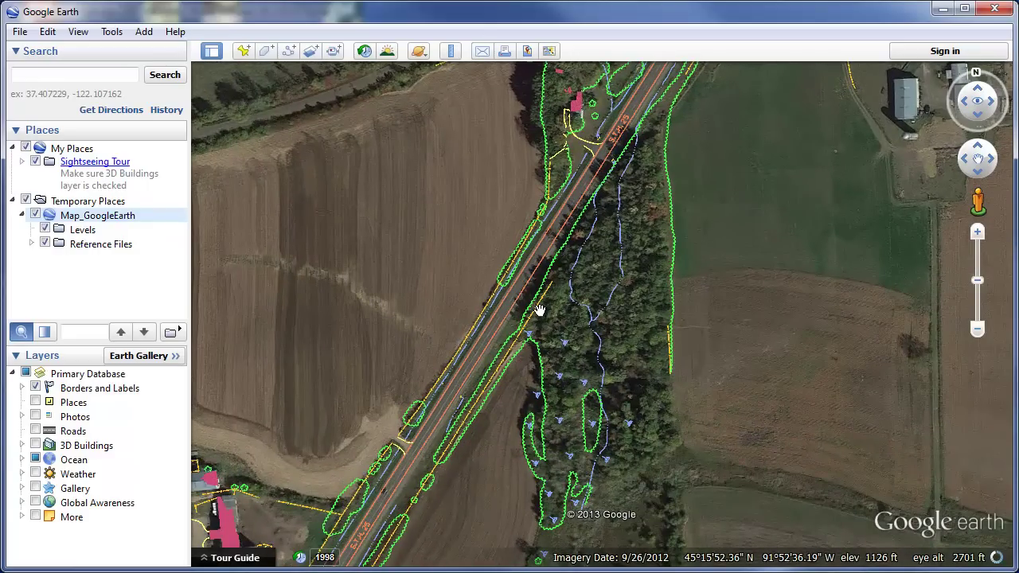
pyautogui.moveTo(613, 257); pyautogui.dragTo(521, 485)
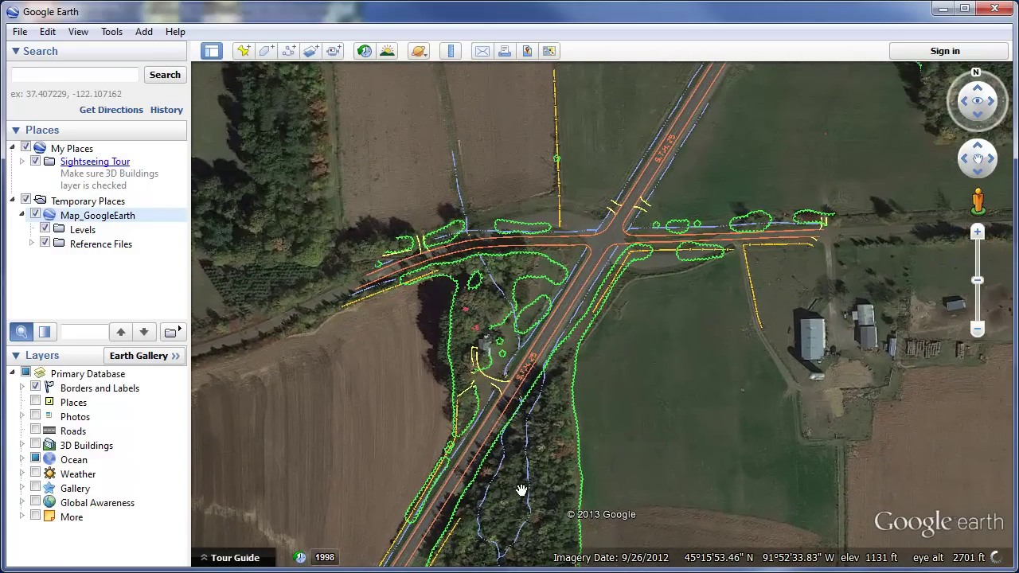
pyautogui.moveTo(660, 216); pyautogui.dragTo(563, 388)
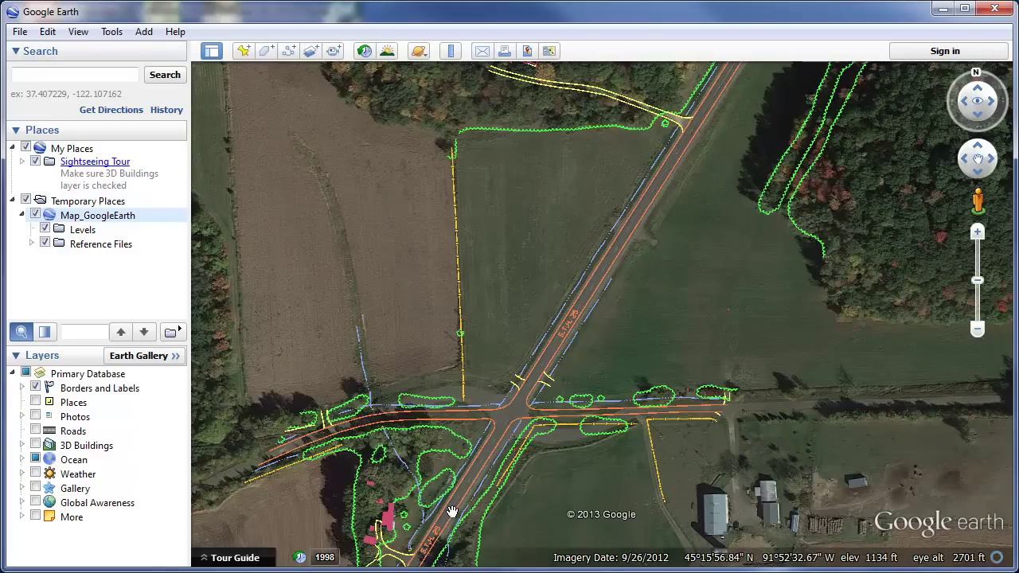
pyautogui.moveTo(451, 510); pyautogui.dragTo(607, 282)
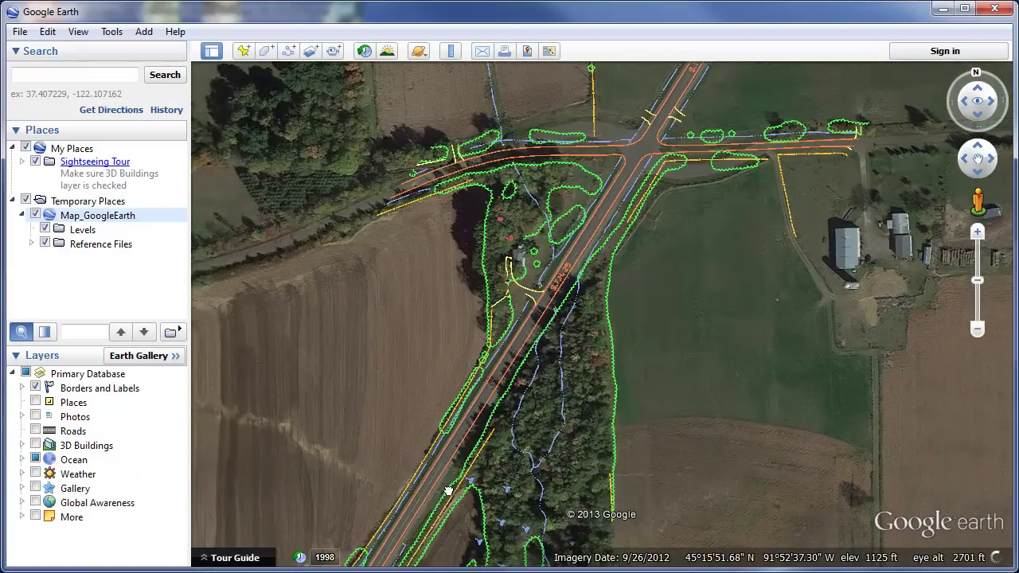
pyautogui.moveTo(449, 491); pyautogui.dragTo(549, 309)
pyautogui.moveTo(446, 486); pyautogui.dragTo(586, 292)
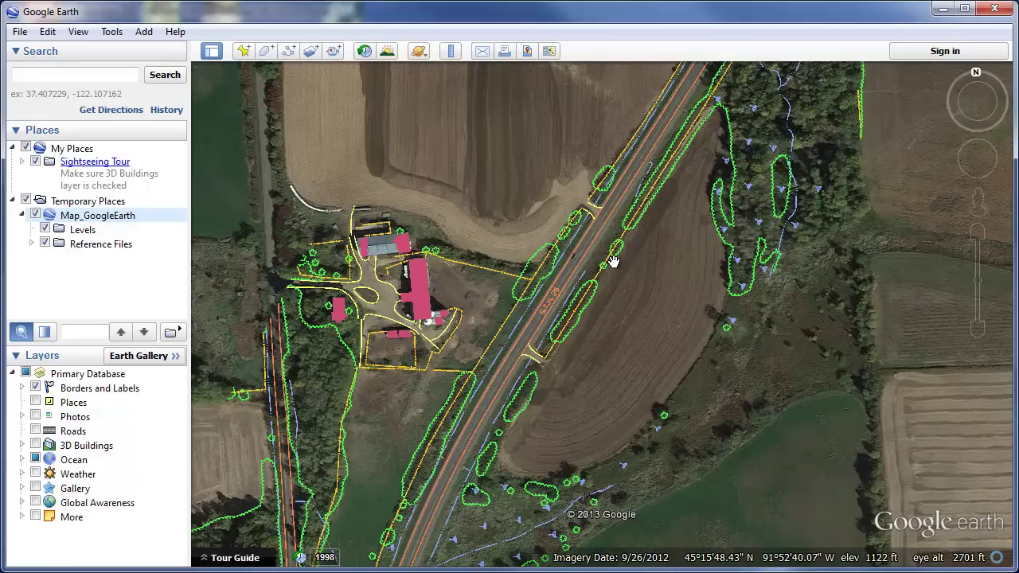
# Minimise Google Earth, sync the drawing via Follow Google Earth View, and zoom to the farmstead.
pyautogui.click(942, 8)
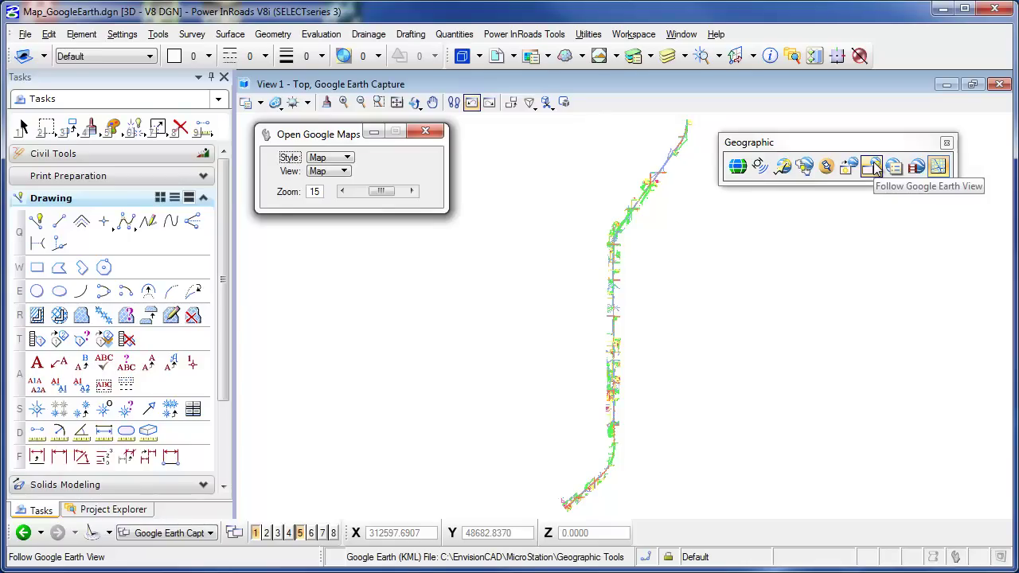
pyautogui.click(873, 167)
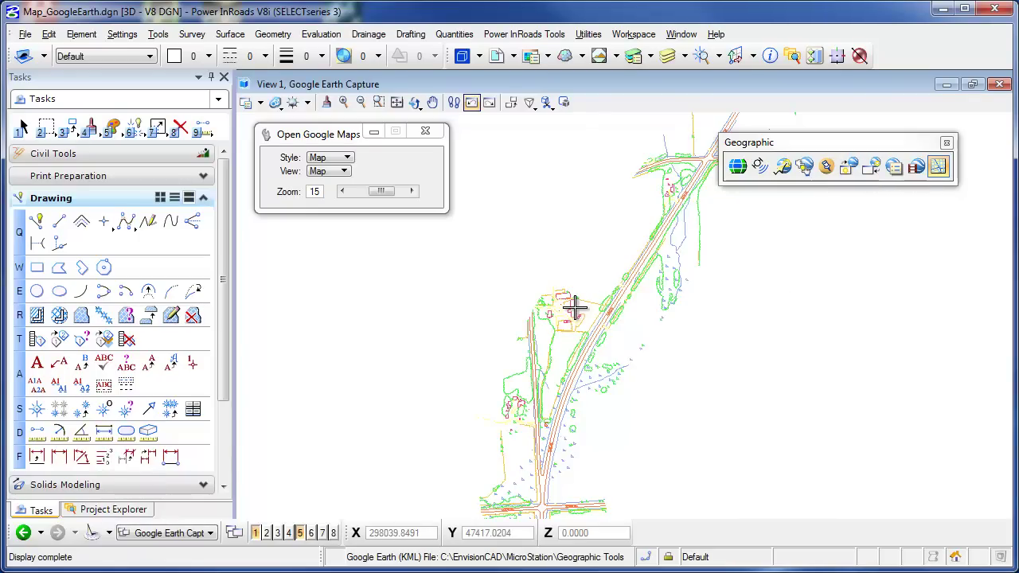
pyautogui.moveTo(534, 454)
pyautogui.mouseDown(button='middle')
pyautogui.moveTo(610, 178)
pyautogui.moveTo(576, 421)
pyautogui.moveTo(536, 116)
pyautogui.moveTo(580, 262)
pyautogui.moveTo(533, 137)
pyautogui.mouseUp(button='middle')
pyautogui.scroll(2, 593, 374)
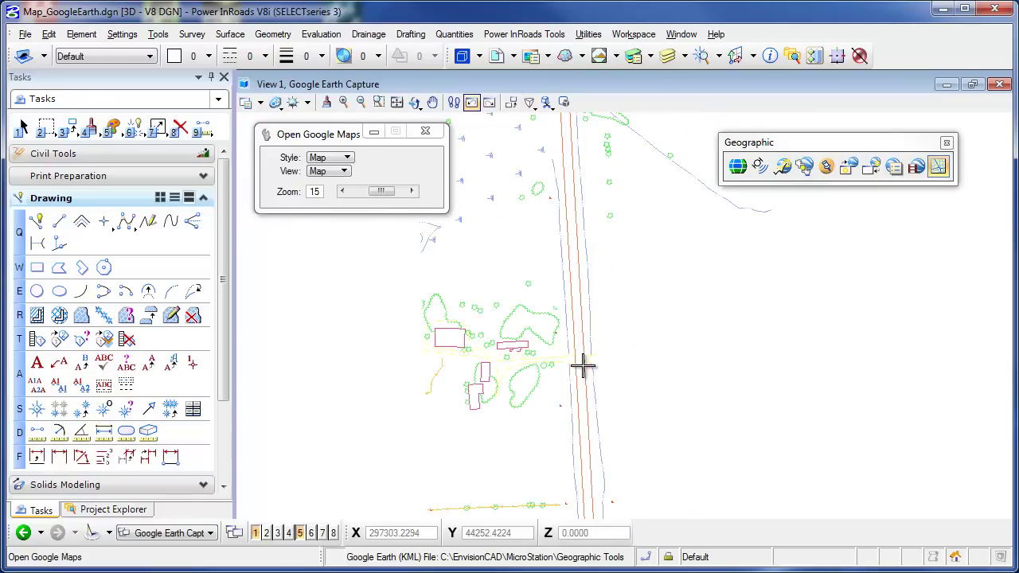
pyautogui.scroll(2, 582, 367)
pyautogui.moveTo(582, 366); pyautogui.dragTo(705, 308, button='middle')
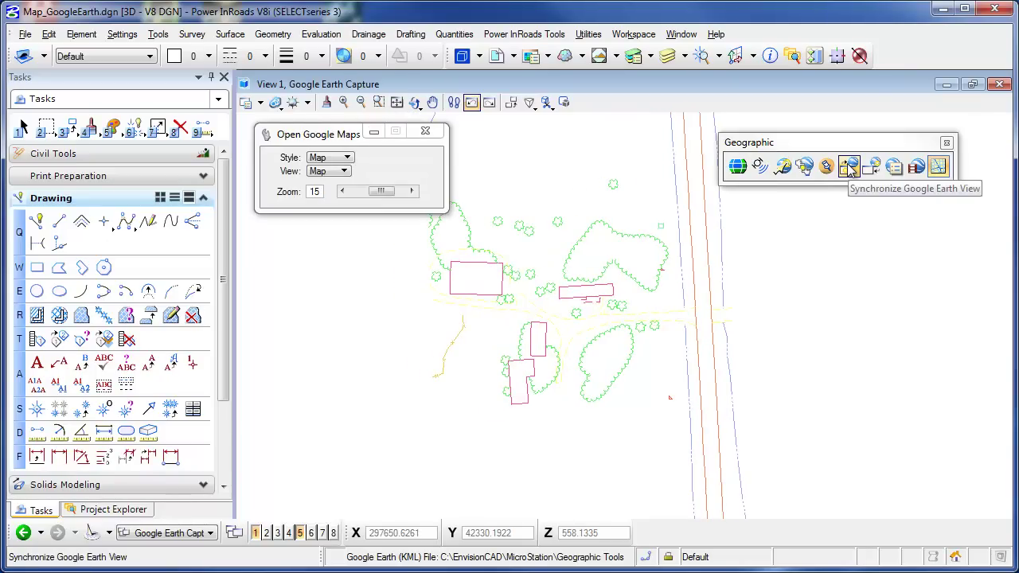
# Sync Google Earth to the drawing's farmstead view, then pan the drawing around the farmstead.
pyautogui.click(849, 168)
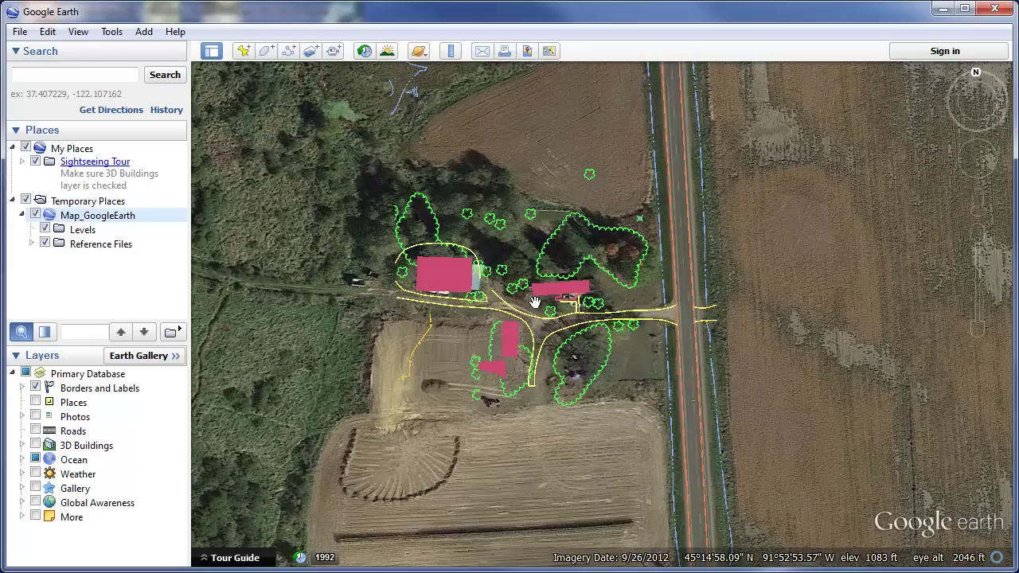
pyautogui.click(945, 10)
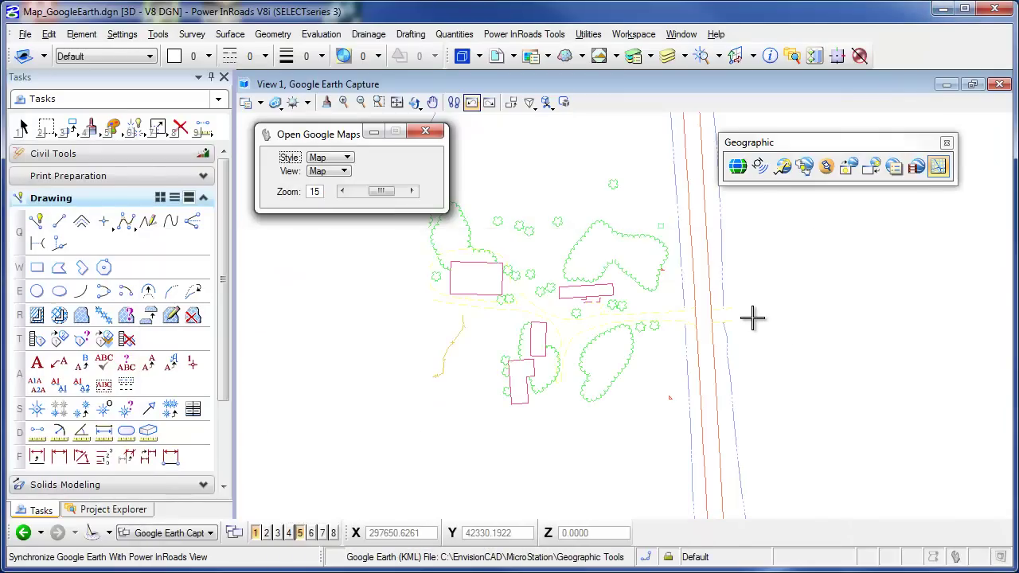
pyautogui.scroll(-3, 752, 318)
pyautogui.moveTo(743, 313)
pyautogui.mouseDown(button='middle')
pyautogui.moveTo(751, 278)
pyautogui.moveTo(613, 325)
pyautogui.moveTo(605, 264)
pyautogui.moveTo(621, 258)
pyautogui.mouseUp(button='middle')
pyautogui.click(937, 165)
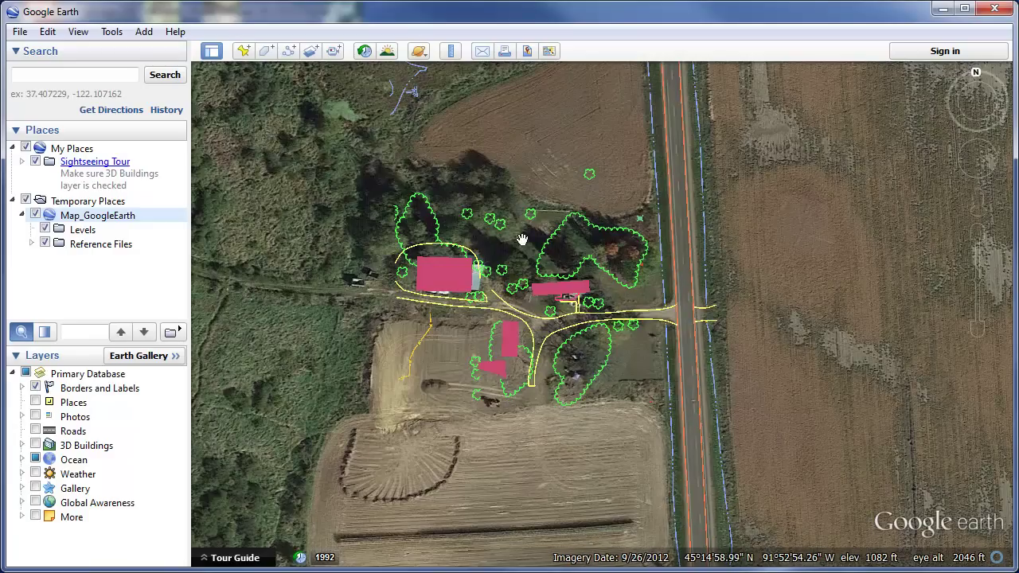
# Capture the Google Earth image into the drawing as a mesh placed over the farmstead.
pyautogui.click(943, 9)
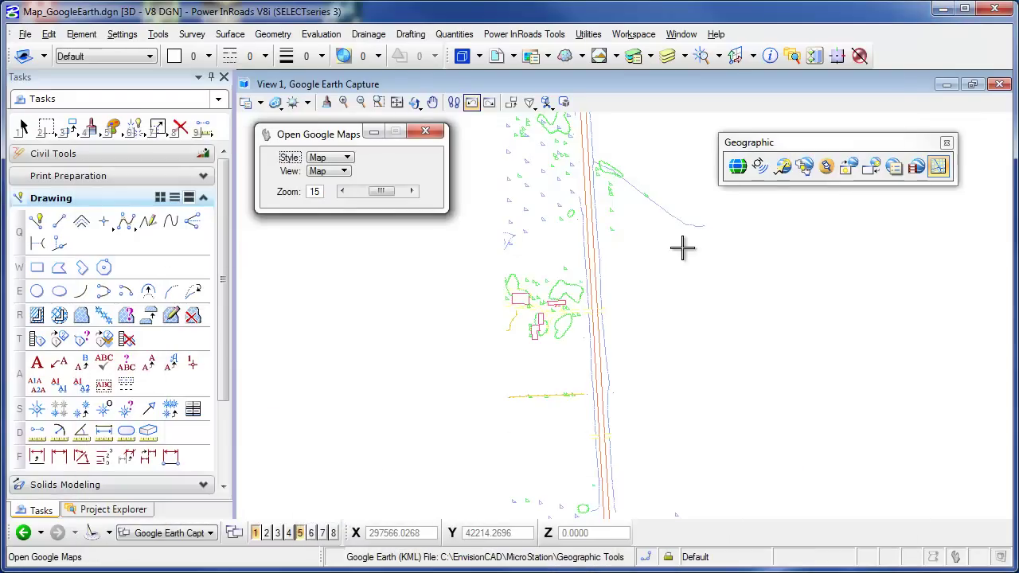
pyautogui.click(804, 167)
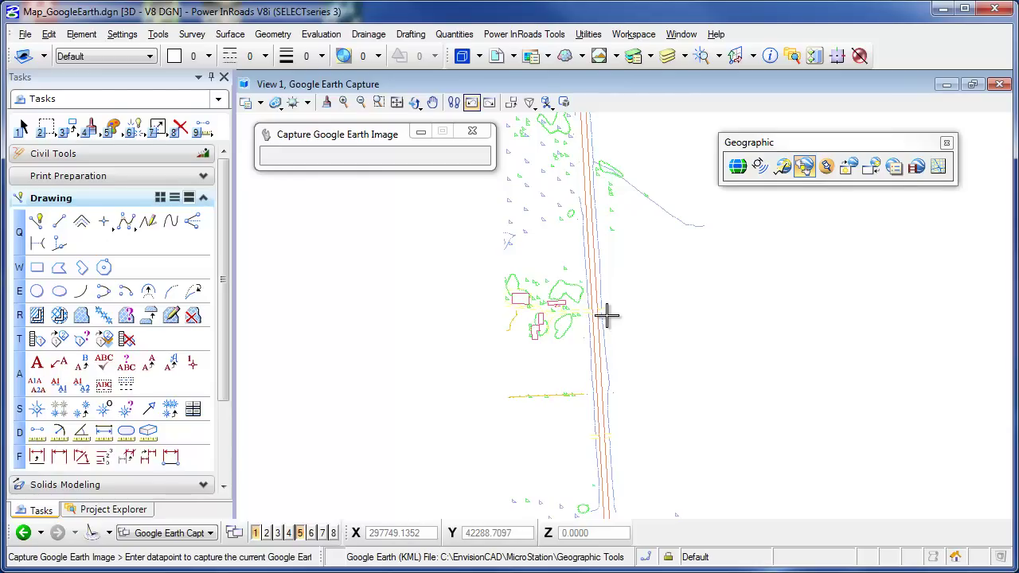
pyautogui.click(597, 347)
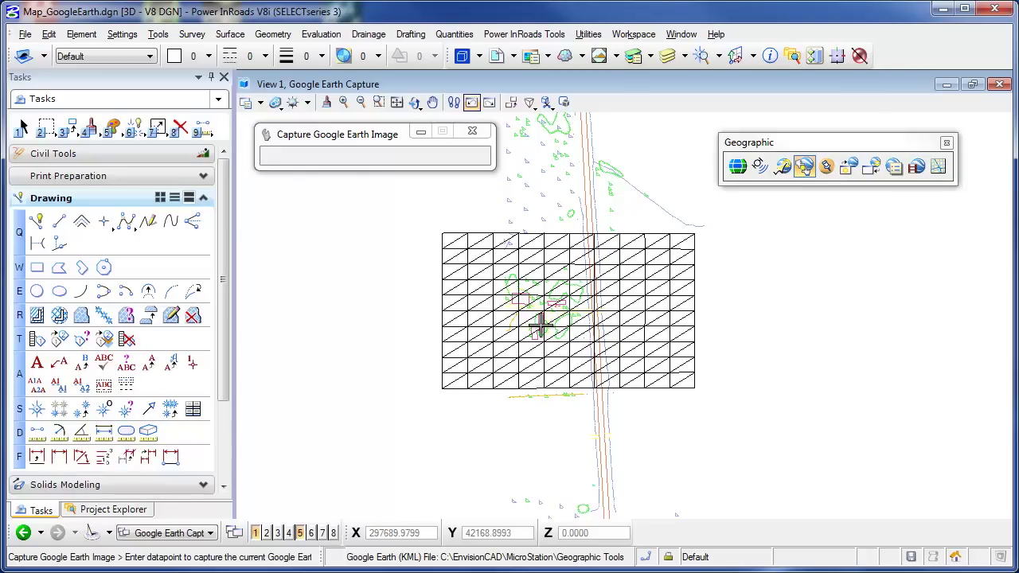
pyautogui.scroll(2, 505, 292)
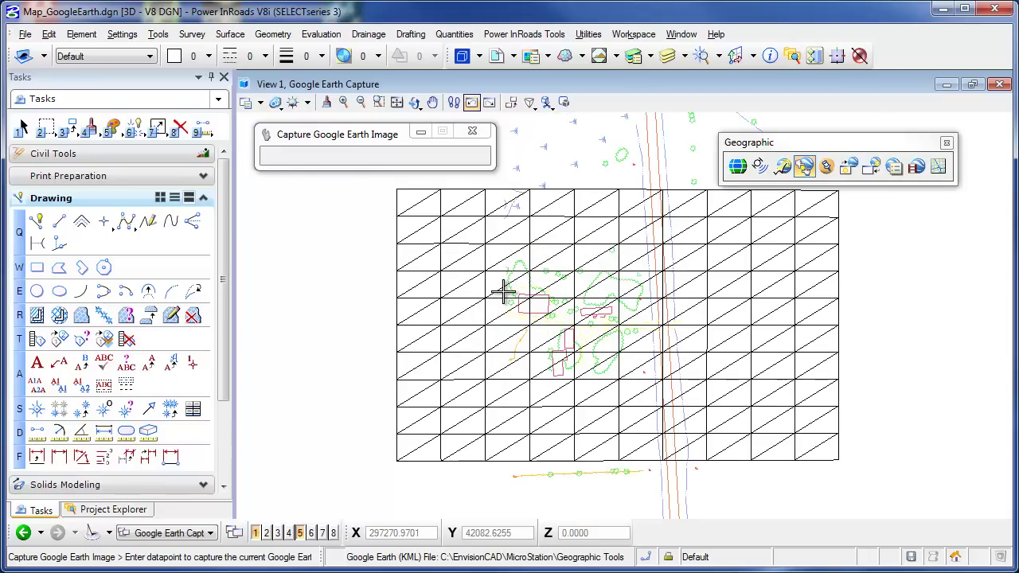
pyautogui.click(274, 103)
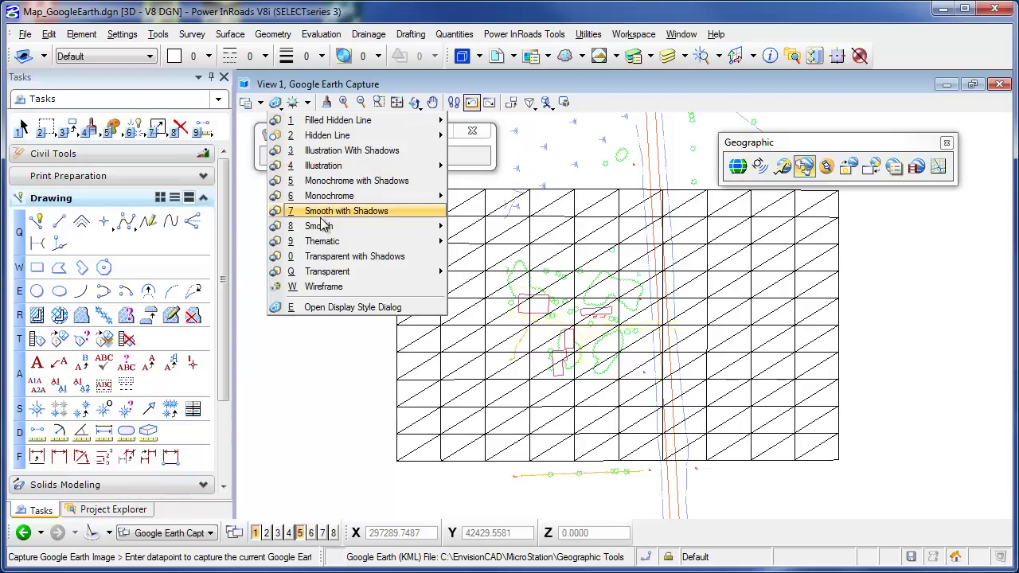
# Render the view in Smooth:Shadows style with Default Lighting on and brightness raised.
pyautogui.moveTo(326, 227)
pyautogui.click(495, 257)
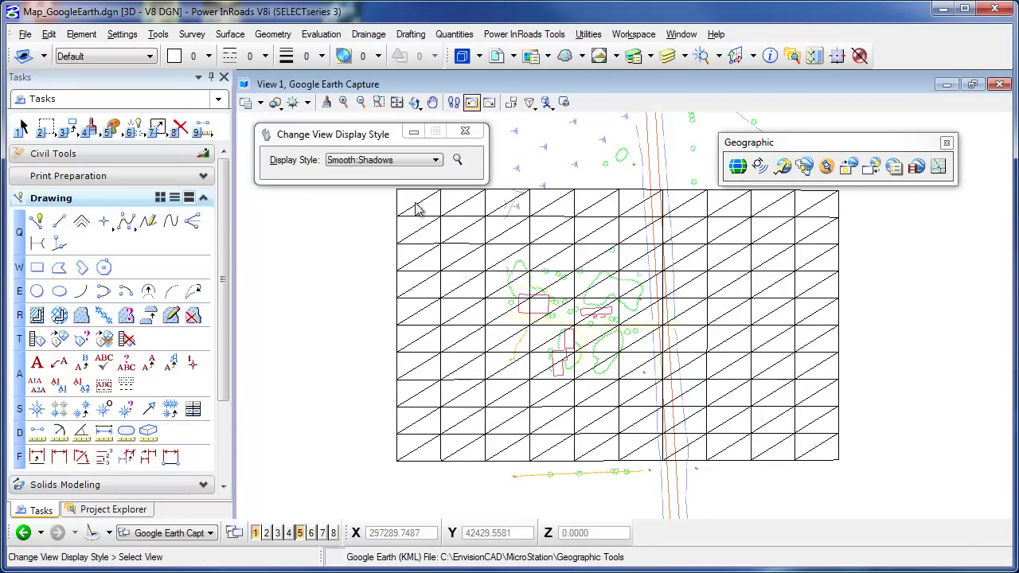
pyautogui.click(300, 103)
pyautogui.click(298, 124)
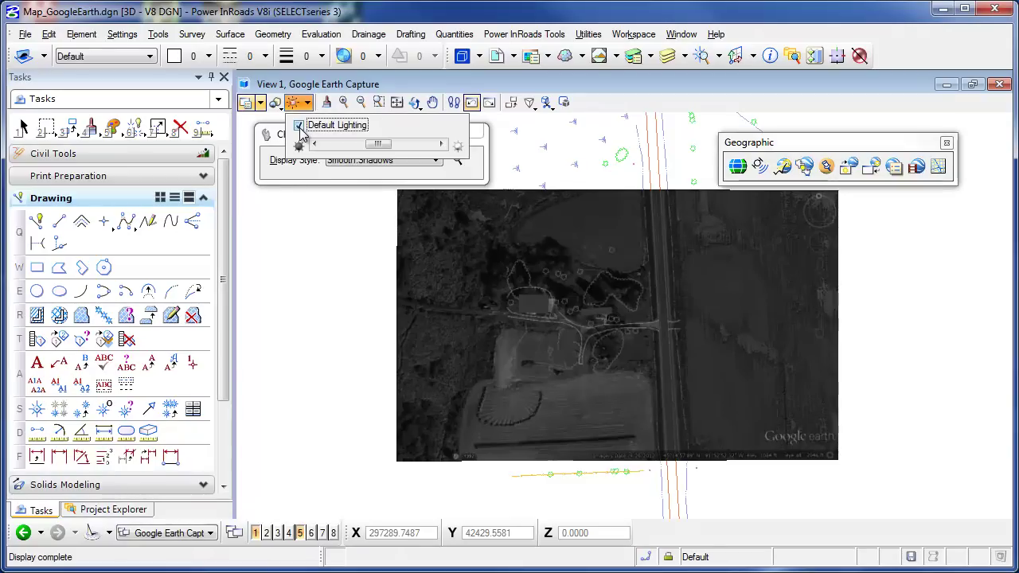
pyautogui.moveTo(378, 144); pyautogui.dragTo(414, 152)
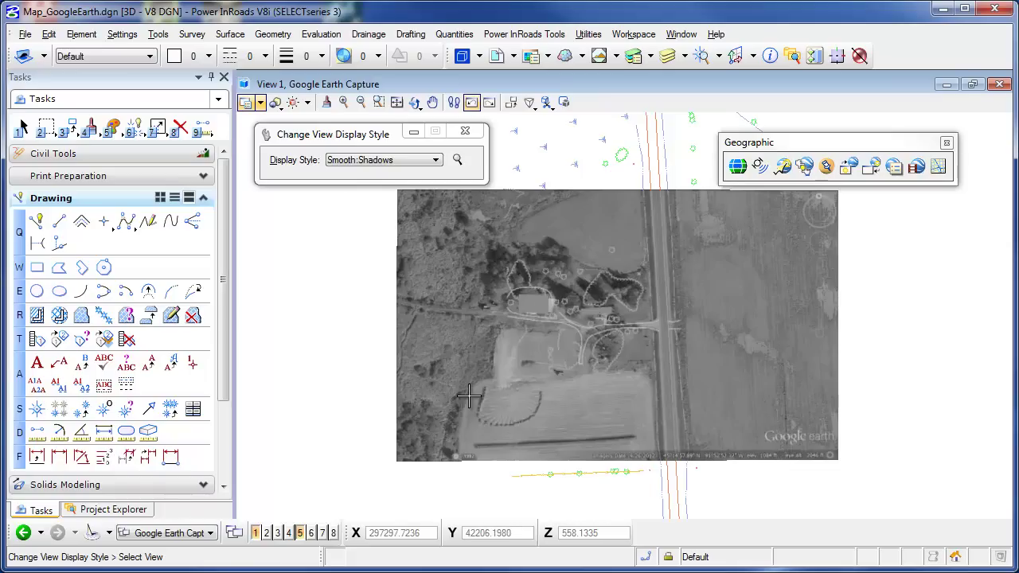
pyautogui.scroll(-2, 405, 337)
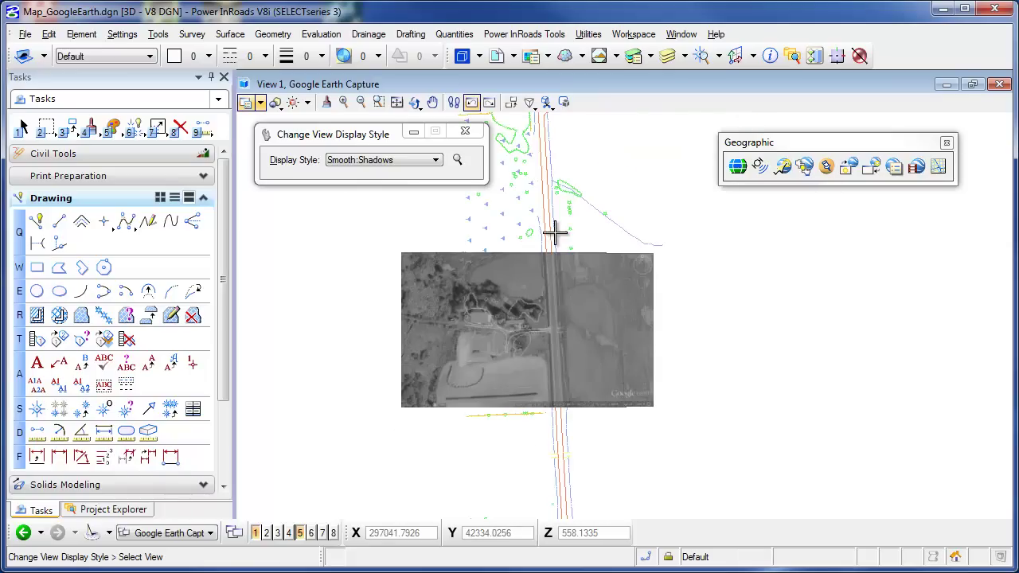